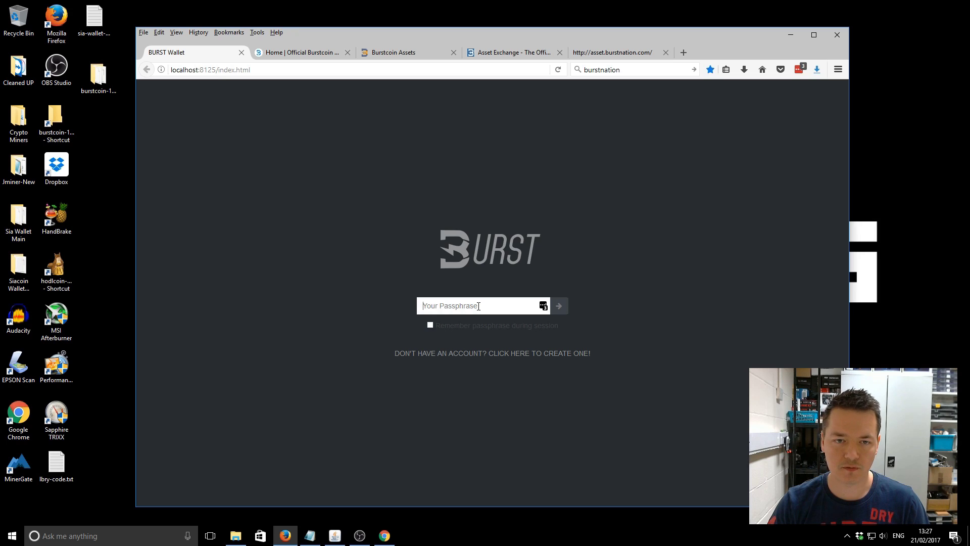
Step: Log in with the pasted passphrase, keeping it remembered for the session
{"action": "key", "text": "ctrl+v"}
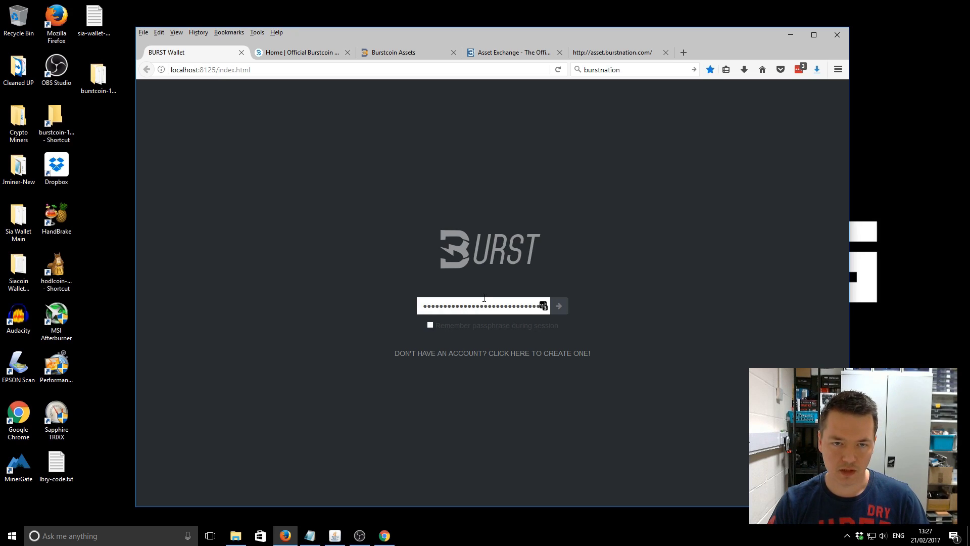
{"action": "left_click", "coordinate": [430, 325]}
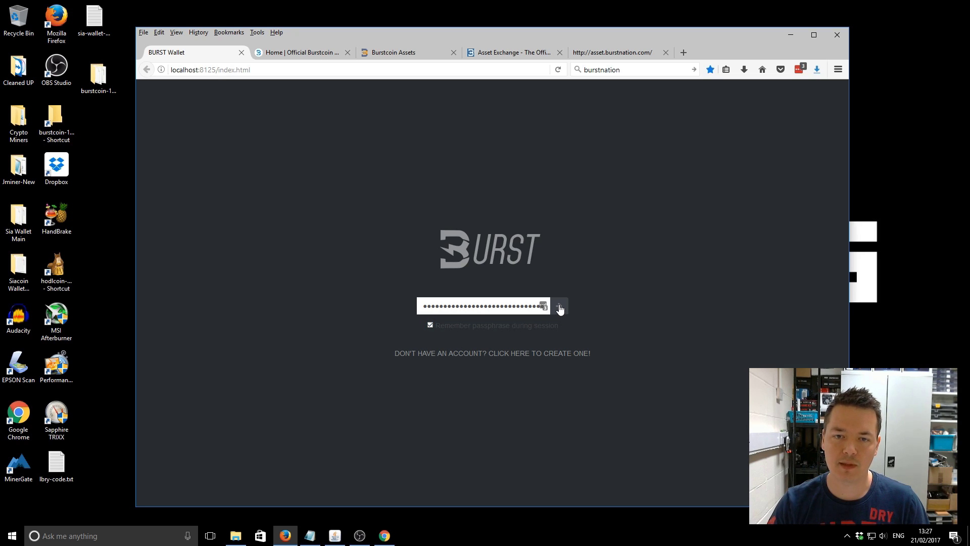
{"action": "left_click", "coordinate": [560, 308]}
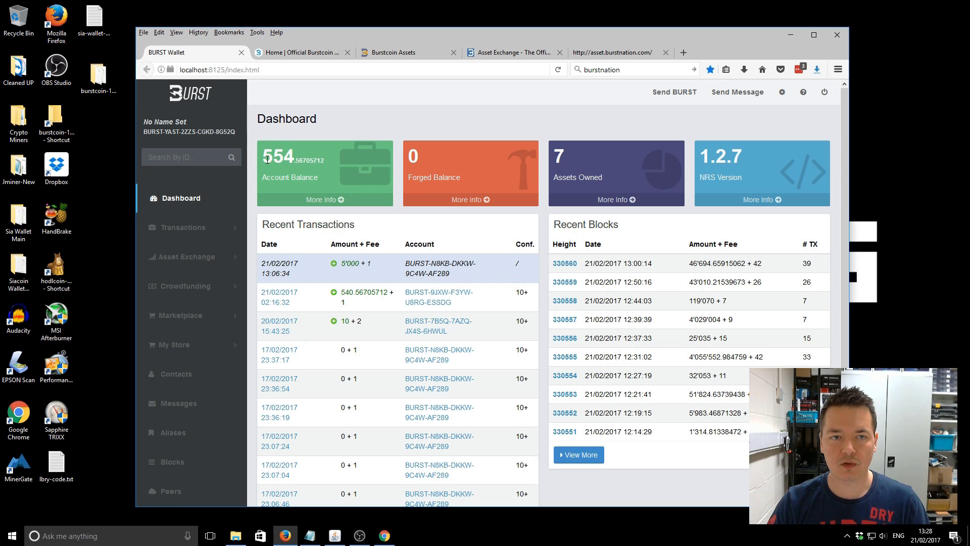
Step: Open Asset Exchange's My Assets page listing the seven held assets, including casino and ByteEnt
{"action": "left_click_drag", "start_coordinate": [267, 160], "coordinate": [333, 153]}
{"action": "left_click", "coordinate": [534, 155]}
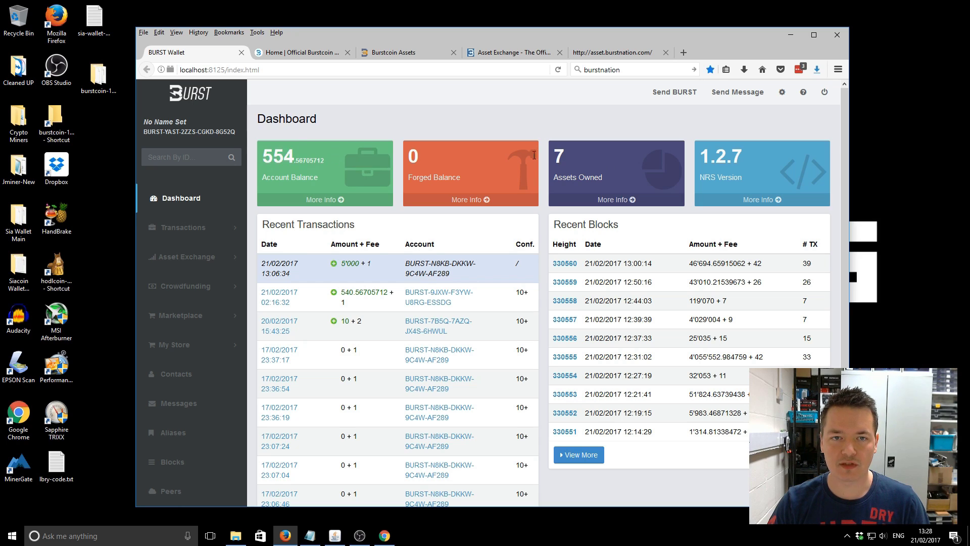
{"action": "left_click", "coordinate": [189, 258]}
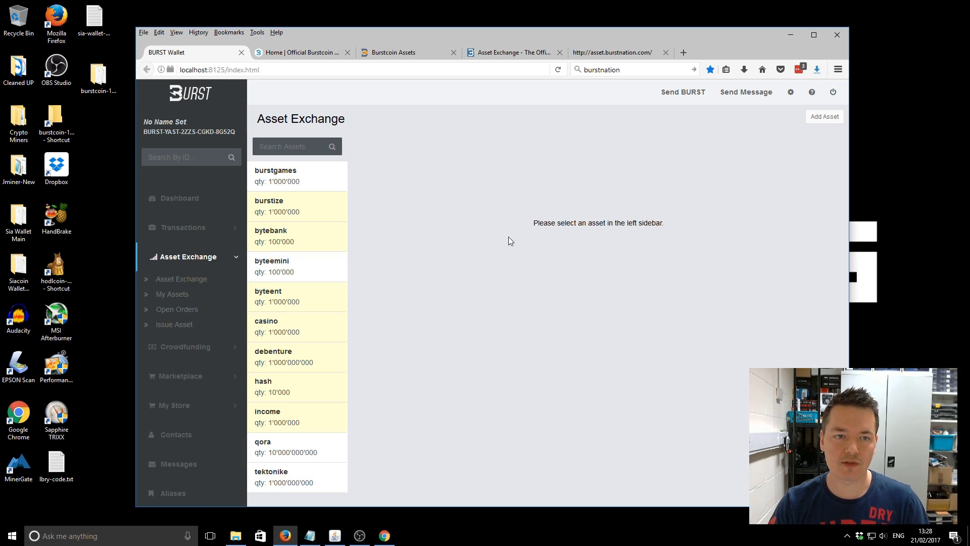
{"action": "left_click", "coordinate": [178, 298]}
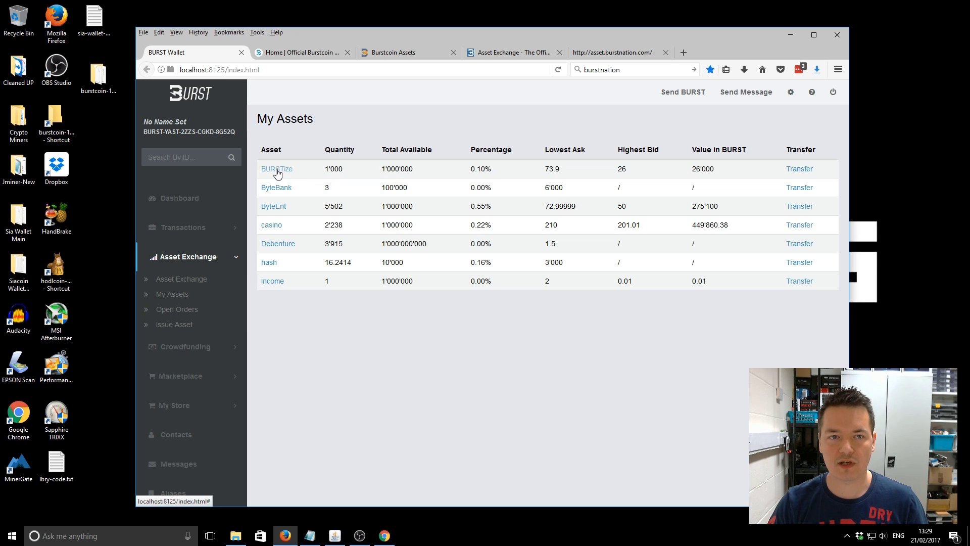
{"action": "left_click_drag", "start_coordinate": [324, 170], "coordinate": [419, 171]}
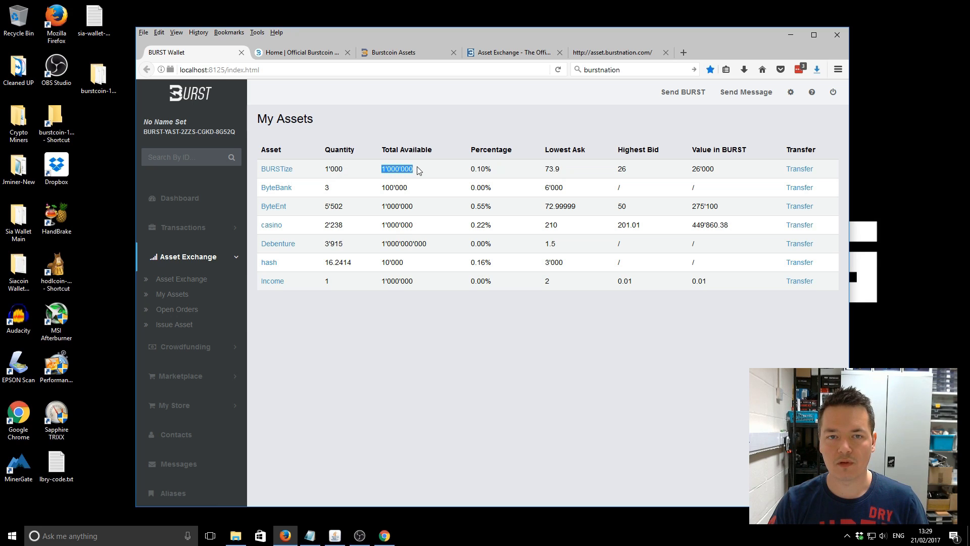
{"action": "left_click", "coordinate": [419, 171]}
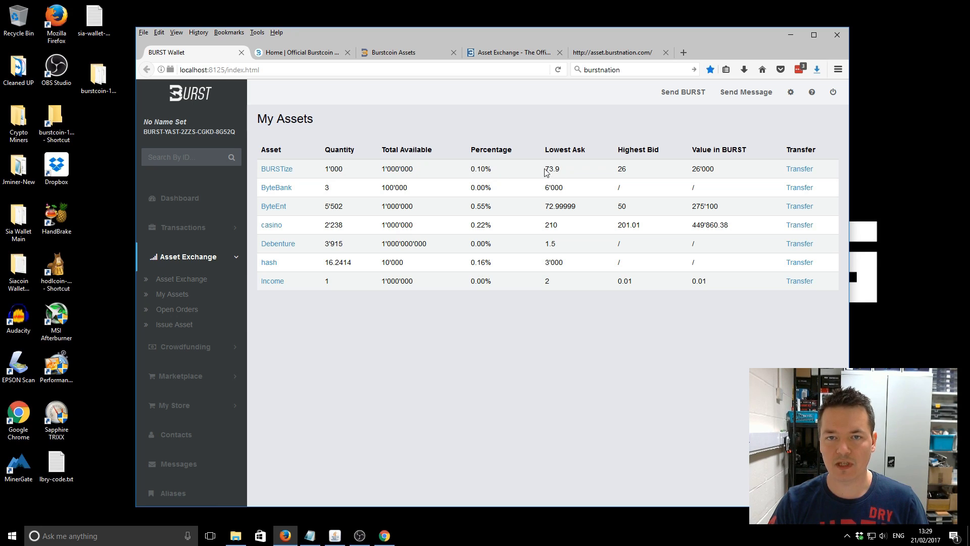
{"action": "left_click_drag", "start_coordinate": [545, 169], "coordinate": [568, 175]}
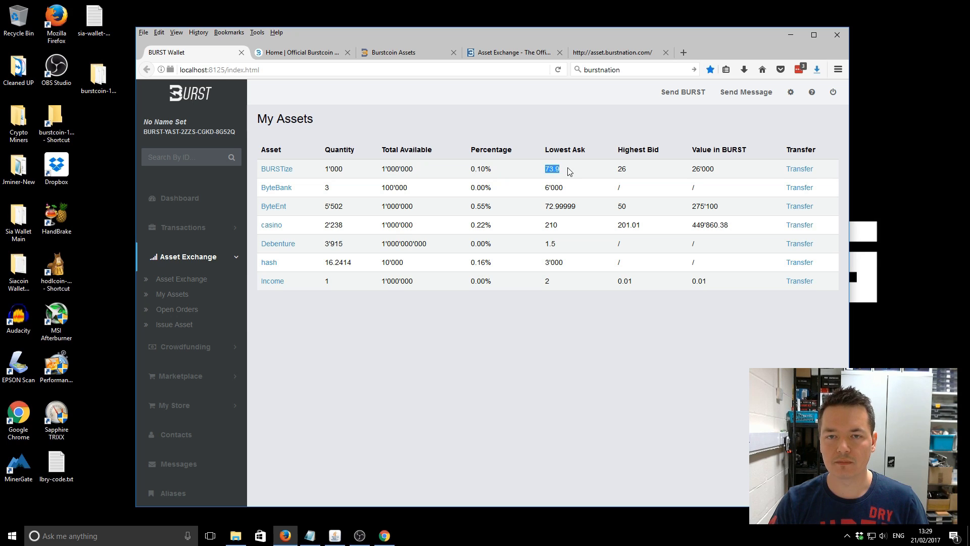
{"action": "left_click", "coordinate": [565, 167]}
{"action": "left_click_drag", "start_coordinate": [542, 172], "coordinate": [565, 171]}
{"action": "left_click", "coordinate": [623, 168]}
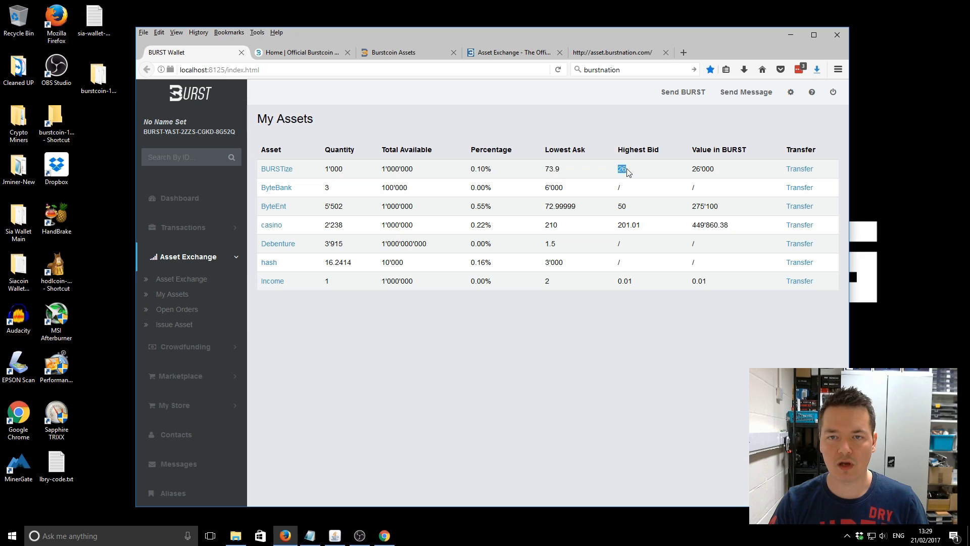
{"action": "left_click", "coordinate": [635, 172]}
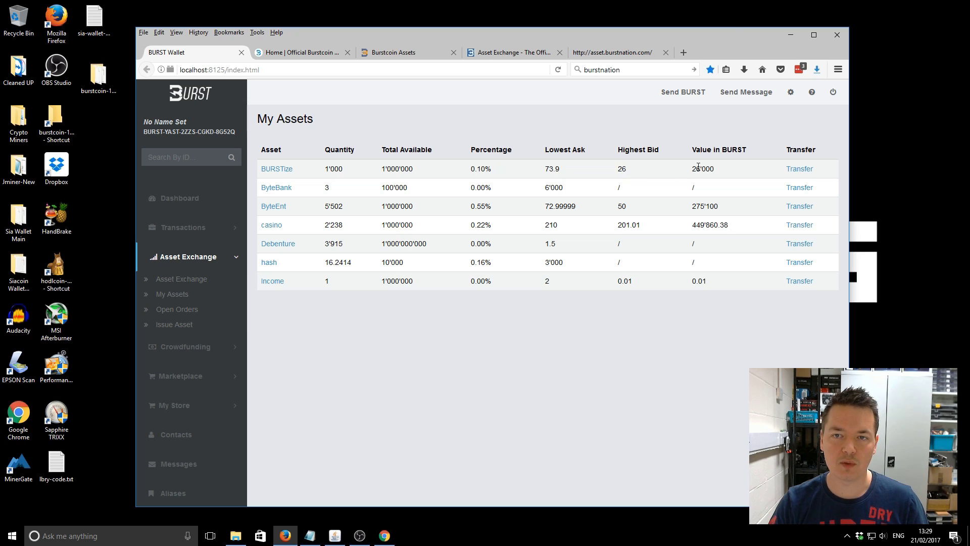
{"action": "double_click", "coordinate": [620, 169]}
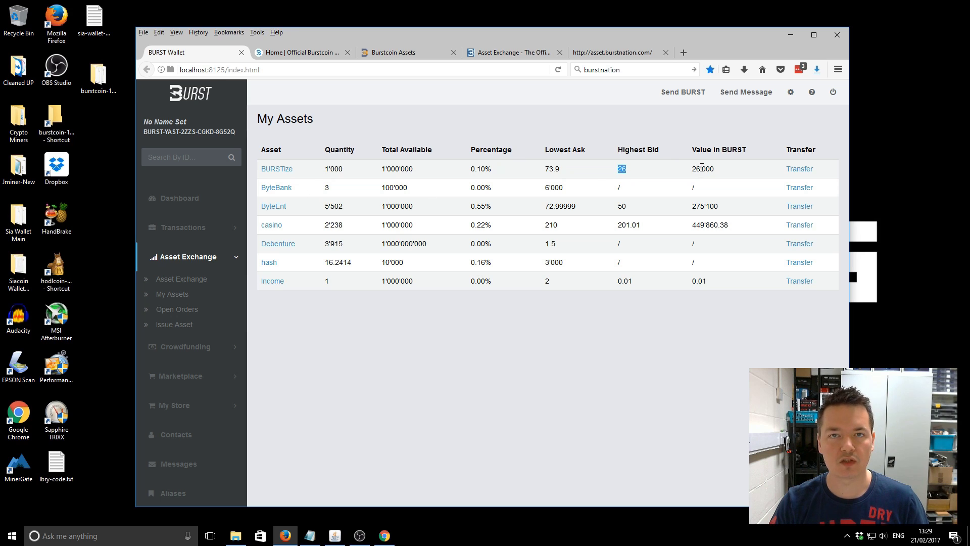
{"action": "left_click_drag", "start_coordinate": [689, 169], "coordinate": [725, 171]}
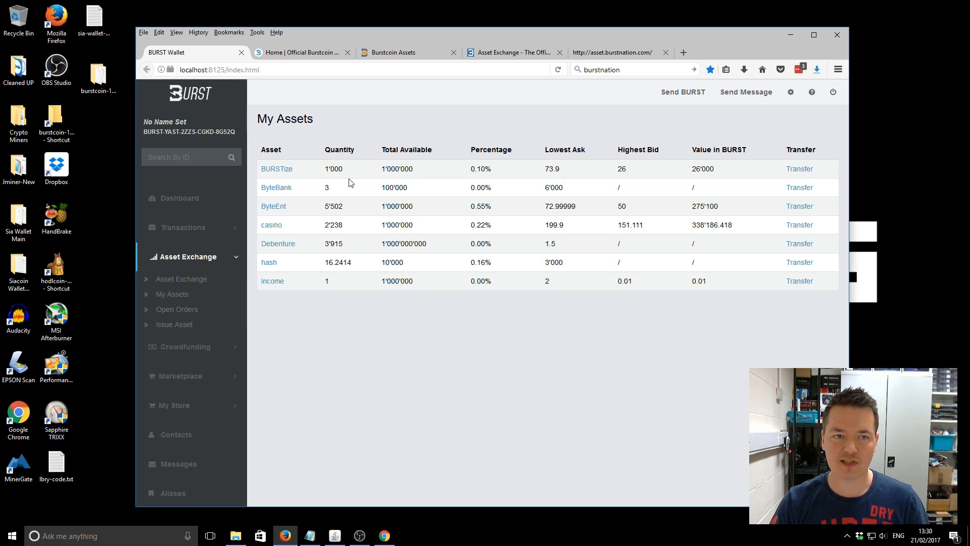
{"action": "left_click", "coordinate": [179, 279]}
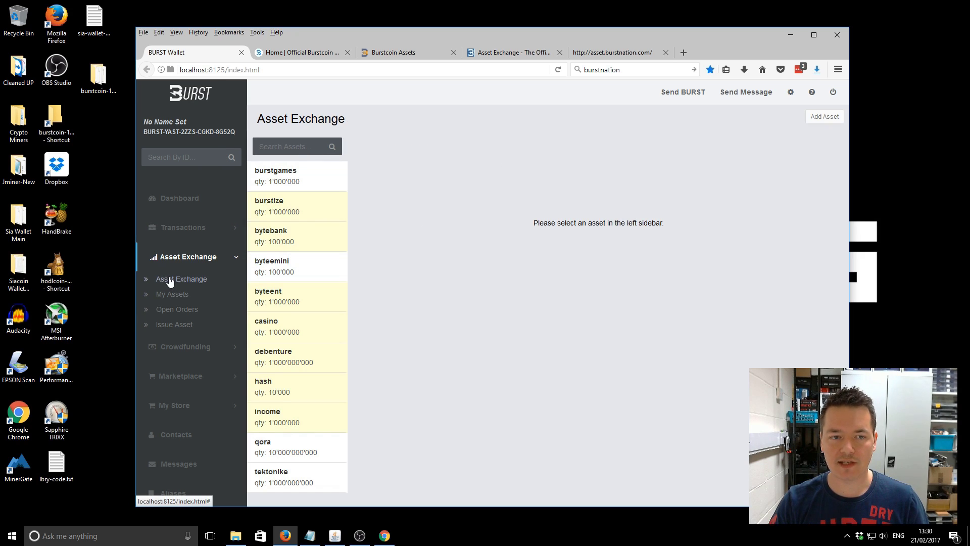
Step: Cancel the Add Asset prompt and switch to the official Burstcoin forum home page
{"action": "left_click", "coordinate": [820, 121]}
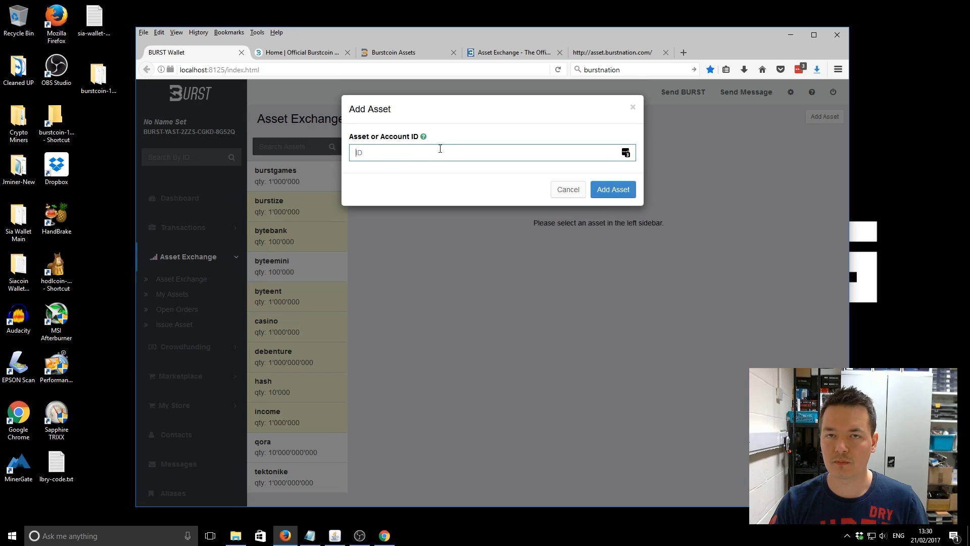
{"action": "left_click", "coordinate": [569, 190]}
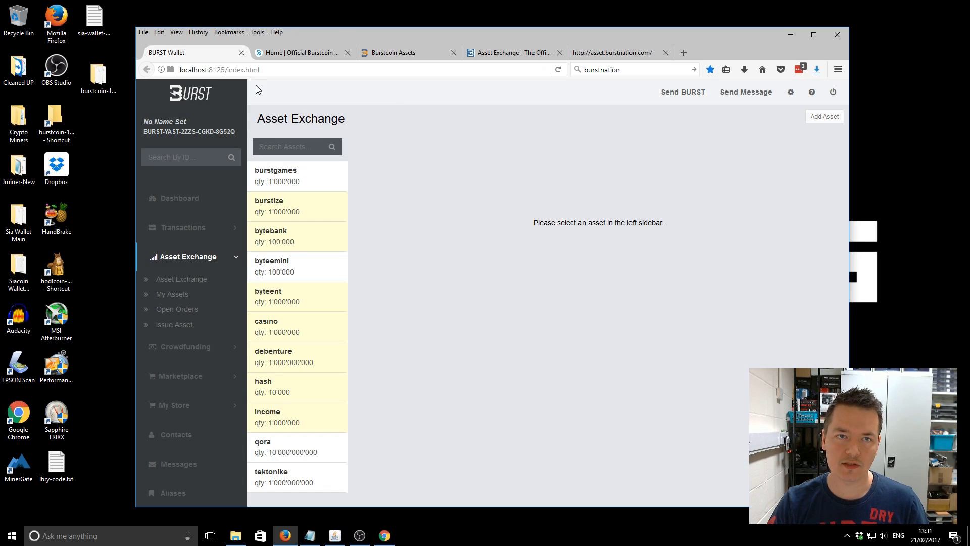
{"action": "left_click", "coordinate": [317, 54]}
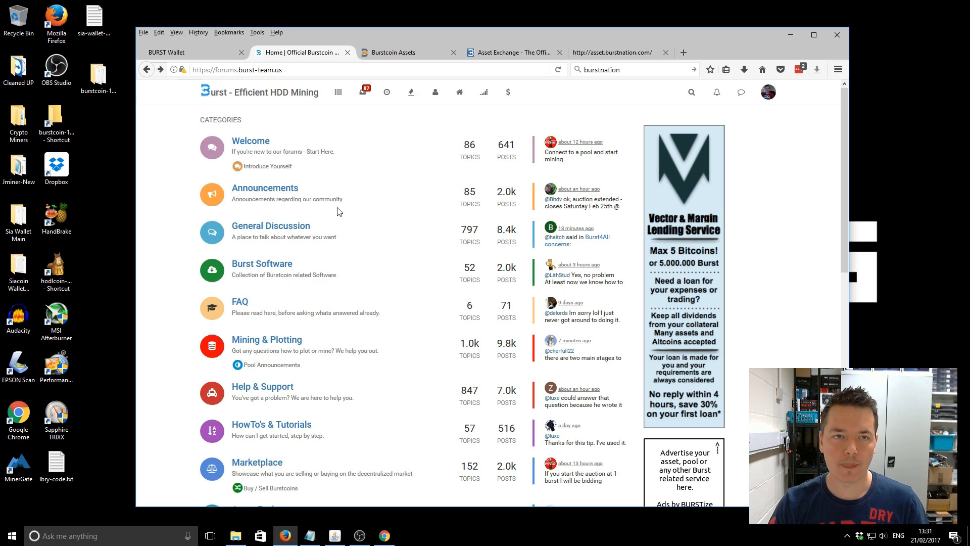
Step: Browse the forum's Asset Exchange category topics, then bring up the Burstcoin Assets stats page
{"action": "scroll", "coordinate": [319, 207], "scroll_direction": "down", "scroll_amount": 5}
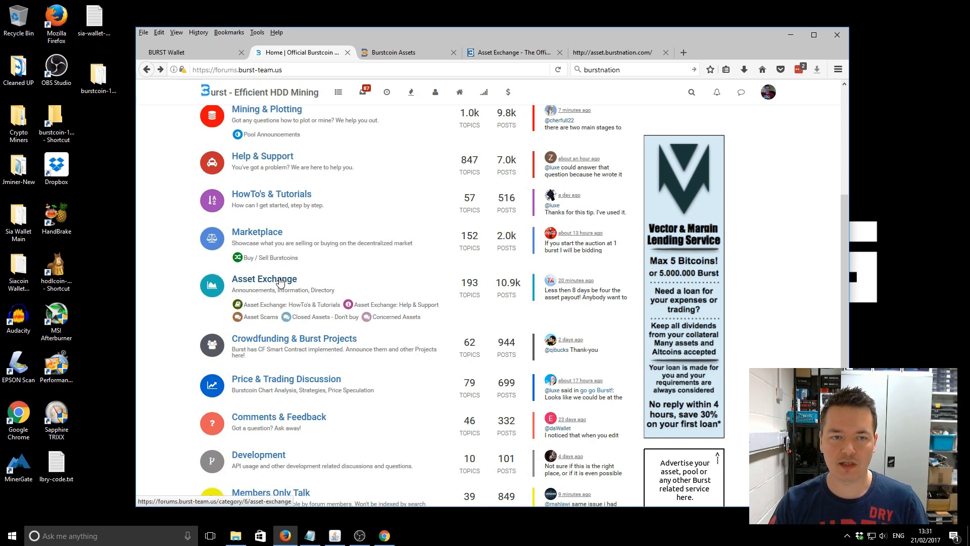
{"action": "left_click", "coordinate": [280, 282]}
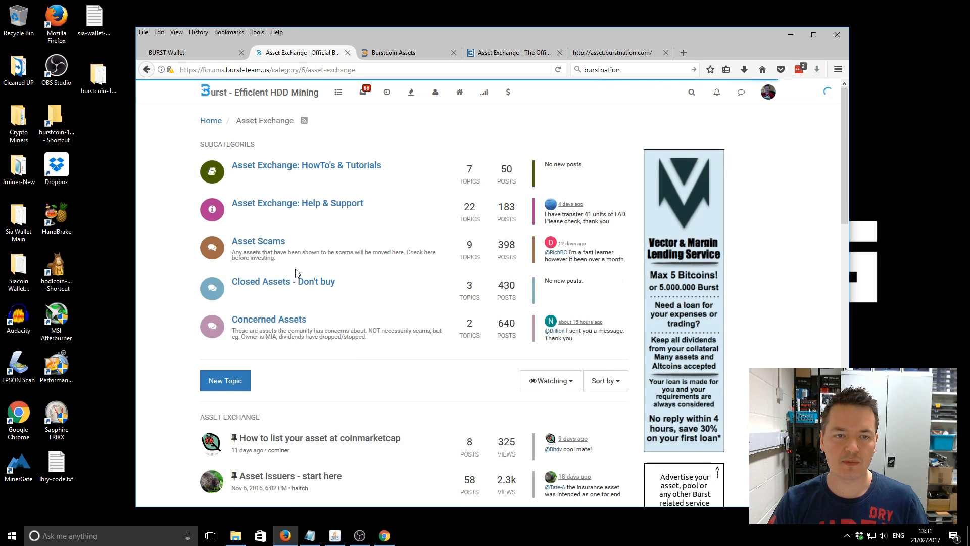
{"action": "scroll", "coordinate": [303, 278], "scroll_direction": "down", "scroll_amount": 6}
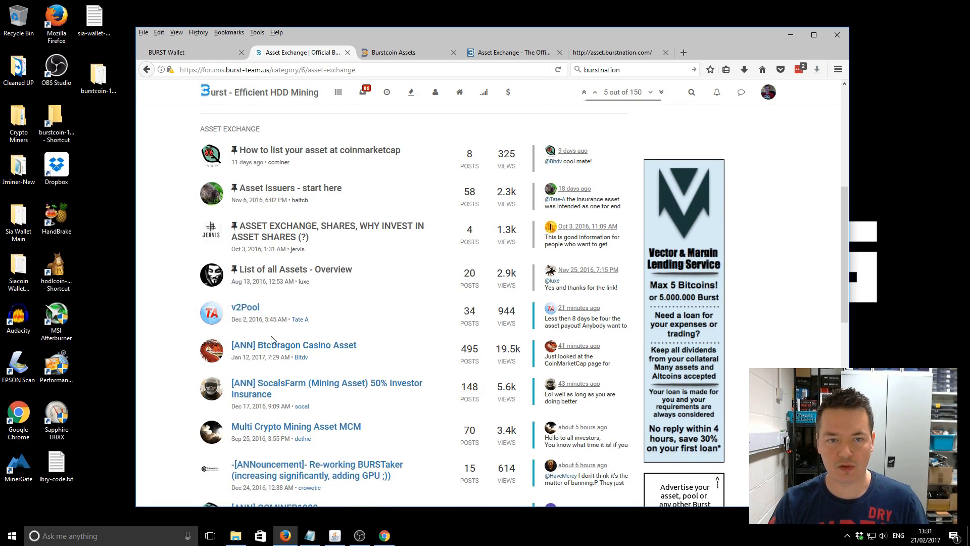
{"action": "scroll", "coordinate": [272, 339], "scroll_direction": "down", "scroll_amount": 2}
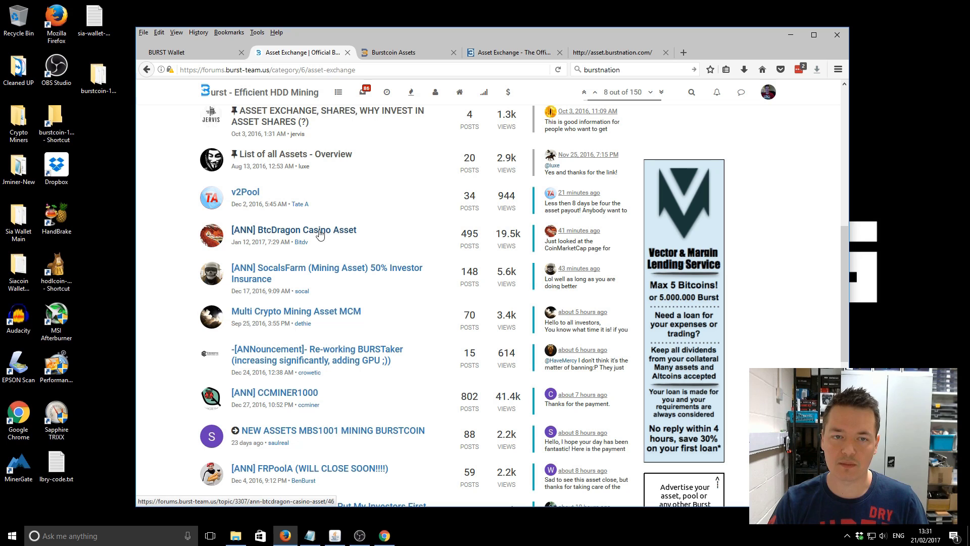
{"action": "scroll", "coordinate": [381, 238], "scroll_direction": "up", "scroll_amount": 1}
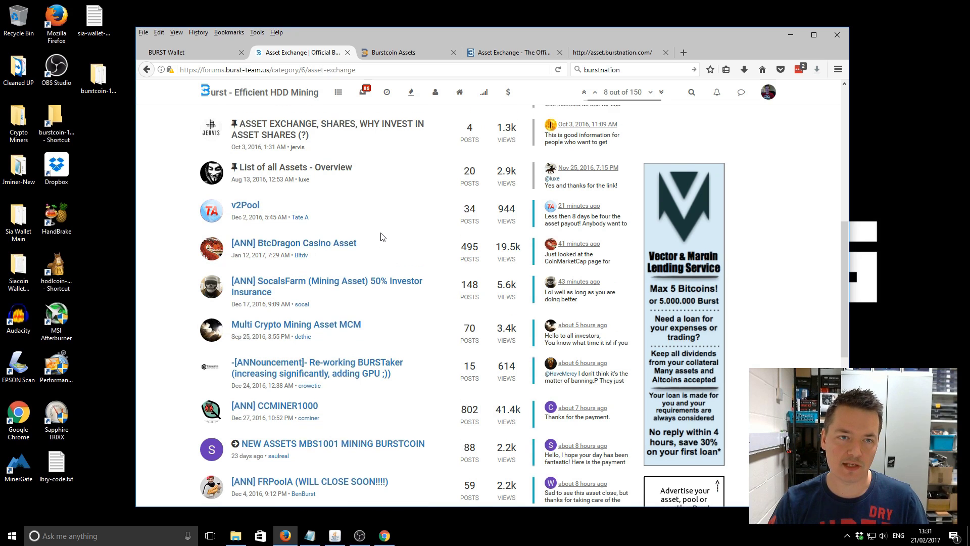
{"action": "scroll", "coordinate": [440, 228], "scroll_direction": "up", "scroll_amount": 1}
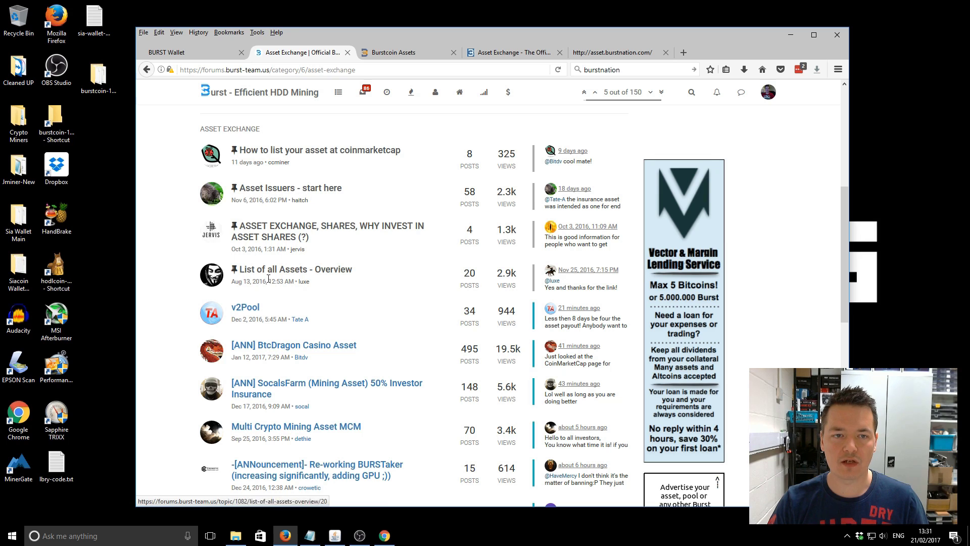
{"action": "left_click", "coordinate": [404, 52]}
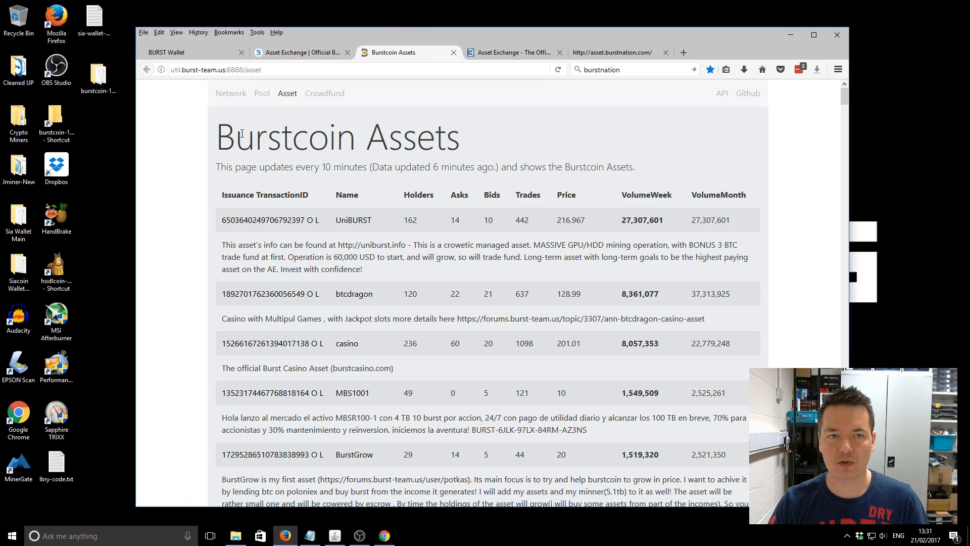
{"action": "scroll", "coordinate": [223, 158], "scroll_direction": "down", "scroll_amount": 10}
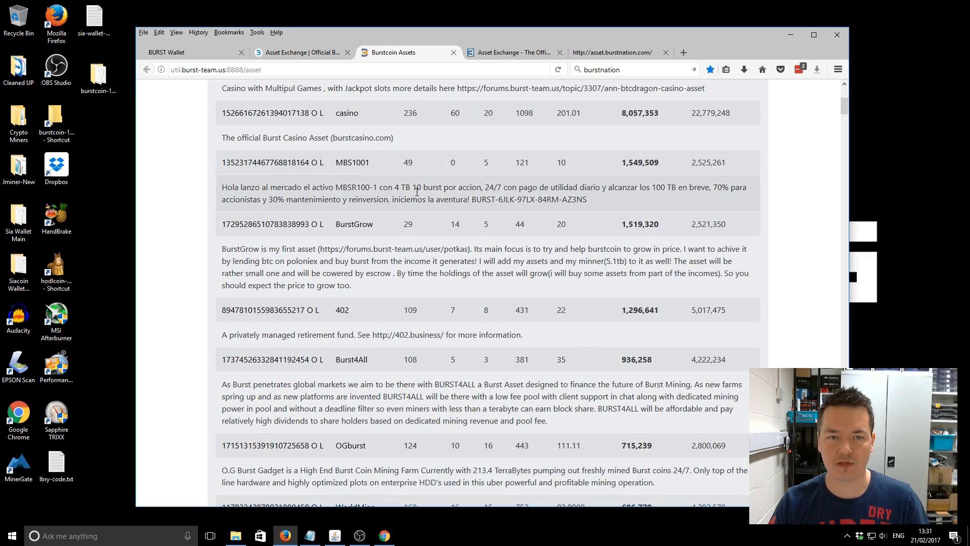
{"action": "scroll", "coordinate": [408, 185], "scroll_direction": "down", "scroll_amount": 20}
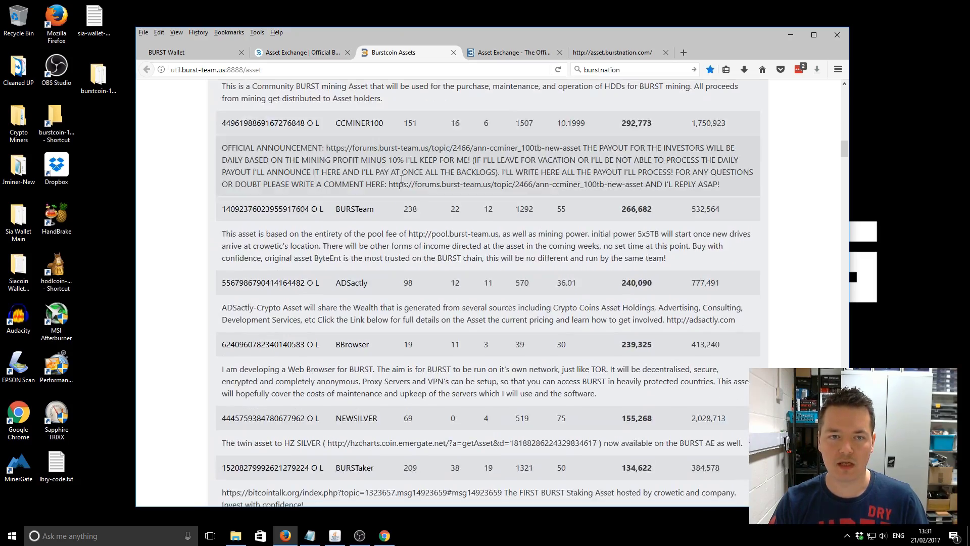
{"action": "scroll", "coordinate": [391, 167], "scroll_direction": "up", "scroll_amount": 20}
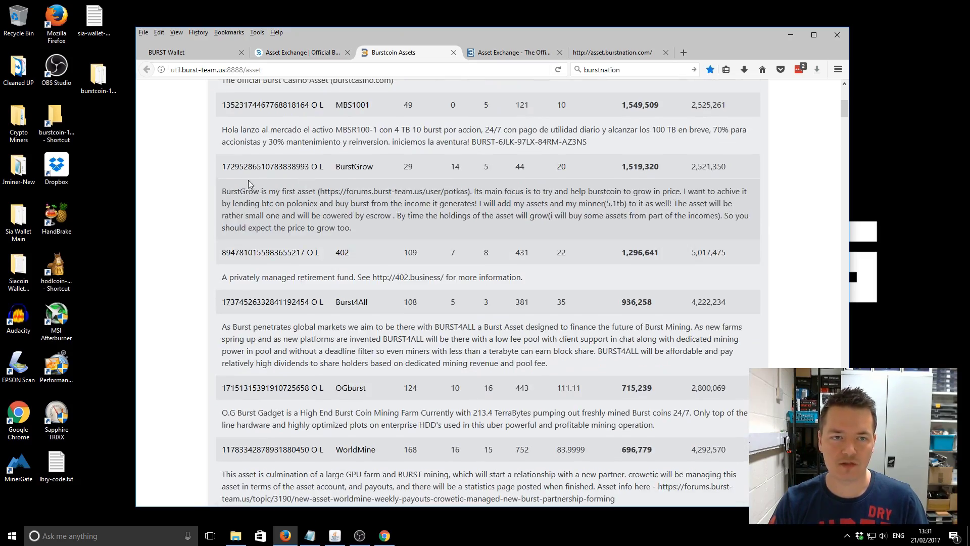
{"action": "left_click_drag", "start_coordinate": [226, 171], "coordinate": [297, 170]}
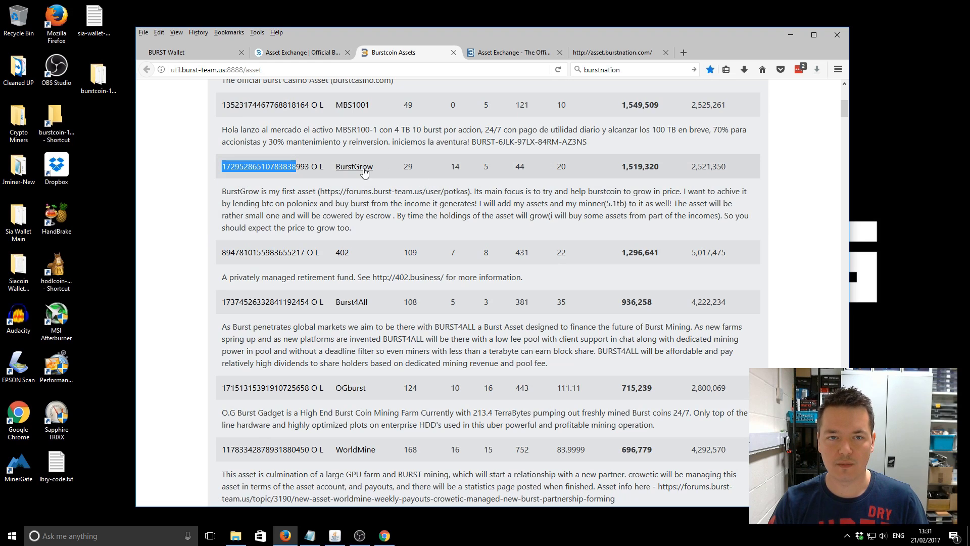
{"action": "scroll", "coordinate": [503, 172], "scroll_direction": "up", "scroll_amount": 5}
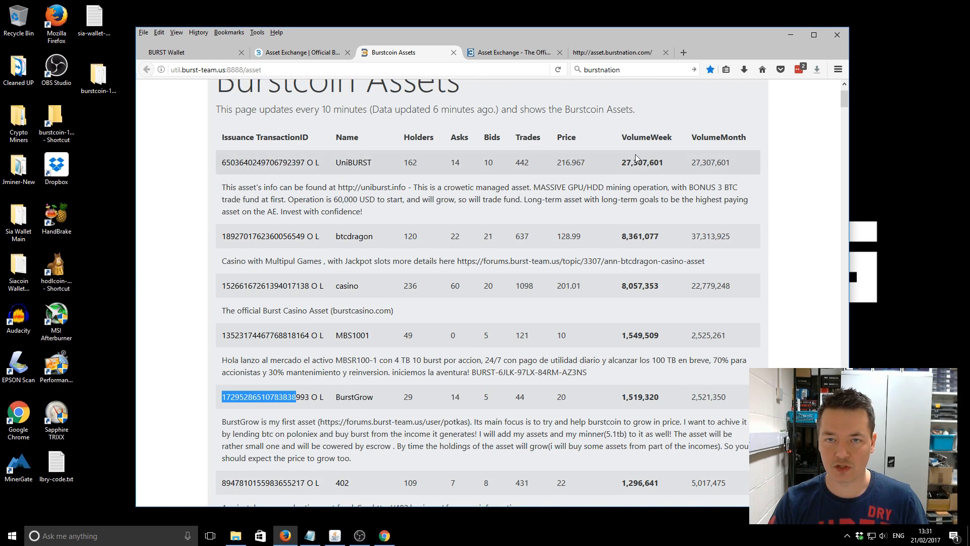
Step: Open the BtcDragon Casino Asset topic on the forum and jump to its first post
{"action": "left_click", "coordinate": [297, 54]}
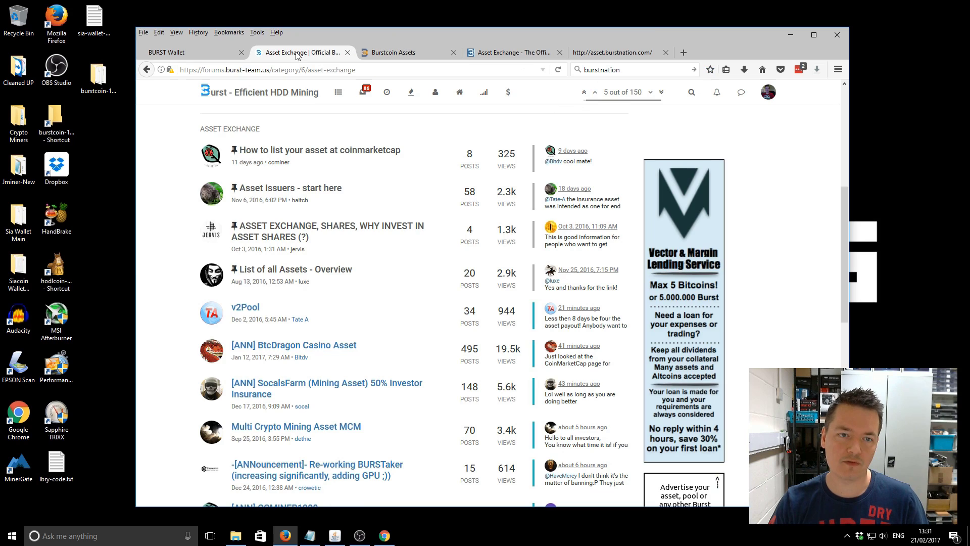
{"action": "scroll", "coordinate": [426, 261], "scroll_direction": "down", "scroll_amount": 4}
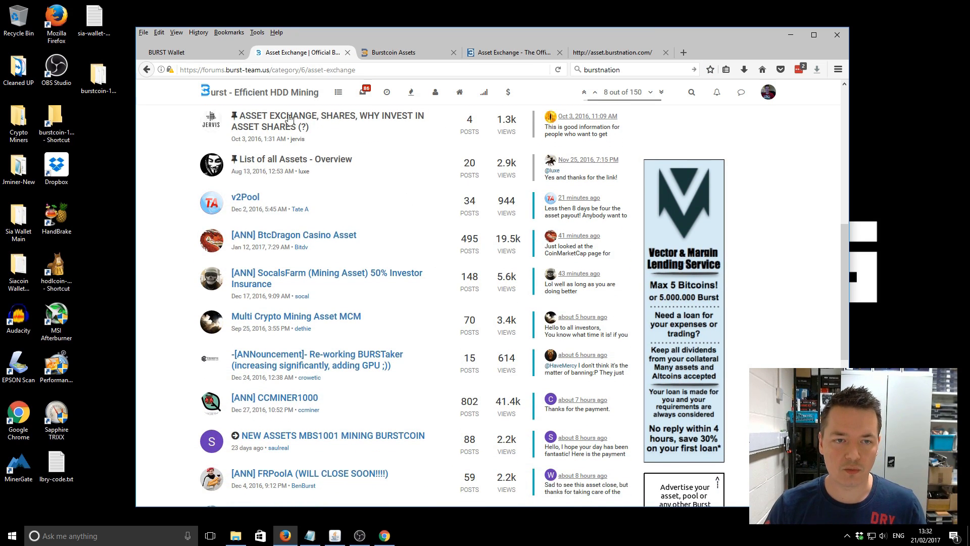
{"action": "scroll", "coordinate": [233, 206], "scroll_direction": "down", "scroll_amount": 2}
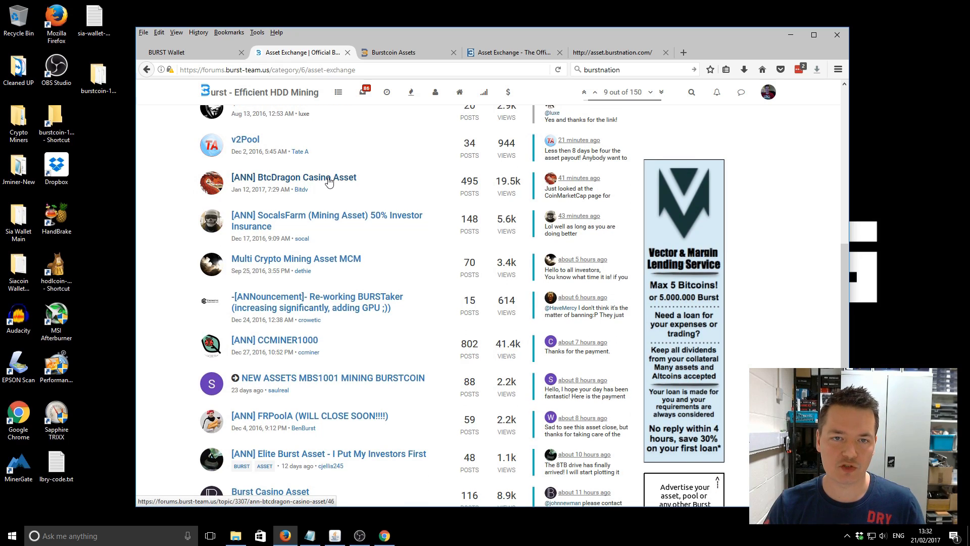
{"action": "left_click", "coordinate": [330, 181]}
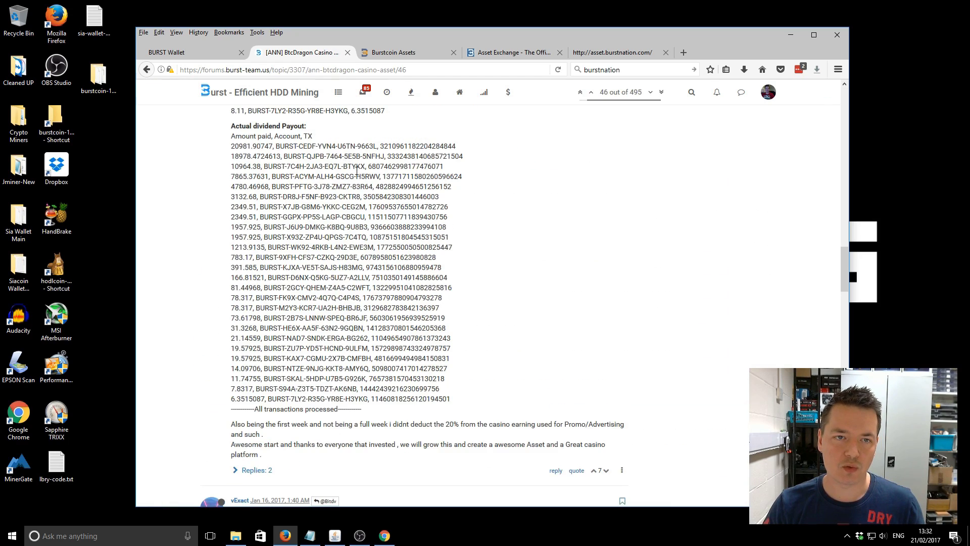
{"action": "left_click", "coordinate": [580, 92]}
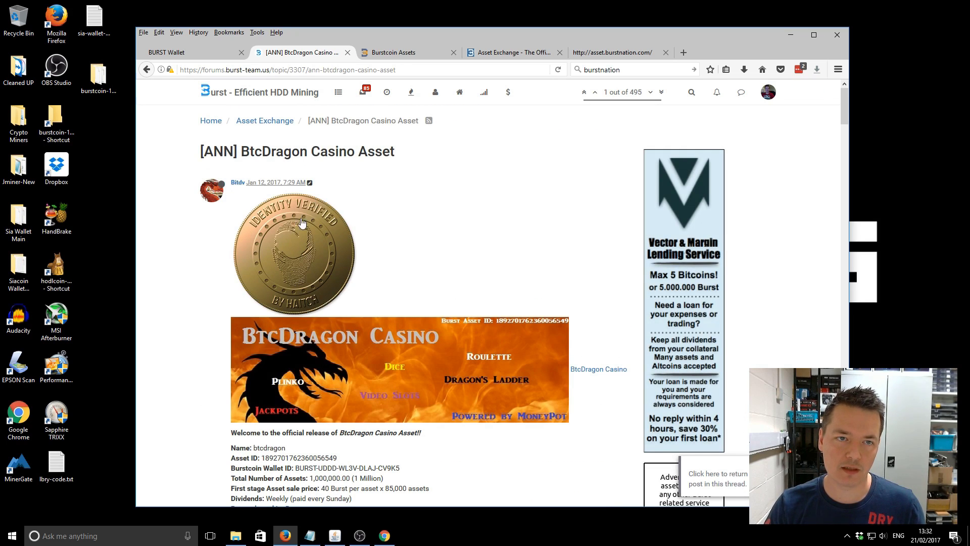
{"action": "scroll", "coordinate": [304, 205], "scroll_direction": "down", "scroll_amount": 2}
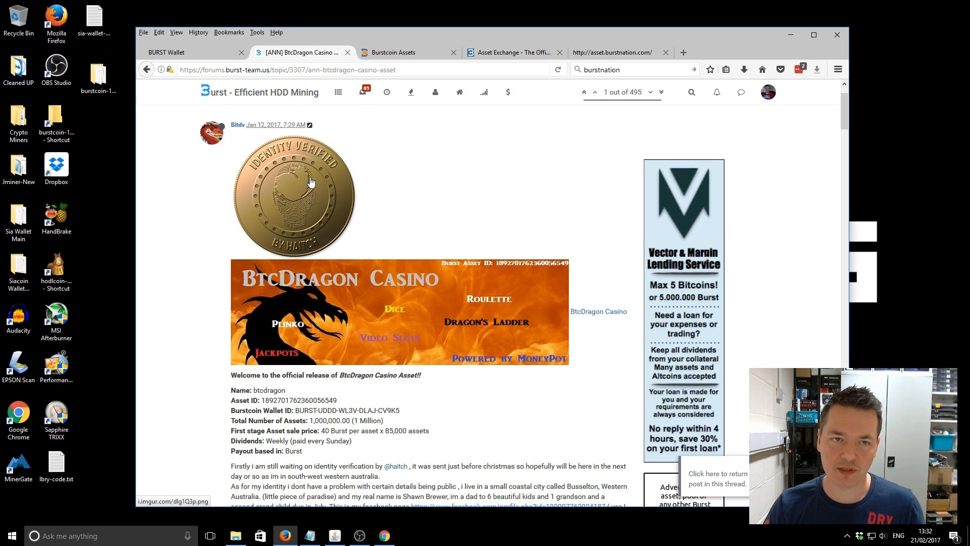
{"action": "scroll", "coordinate": [332, 223], "scroll_direction": "down", "scroll_amount": 1}
{"action": "scroll", "coordinate": [333, 223], "scroll_direction": "down", "scroll_amount": 5}
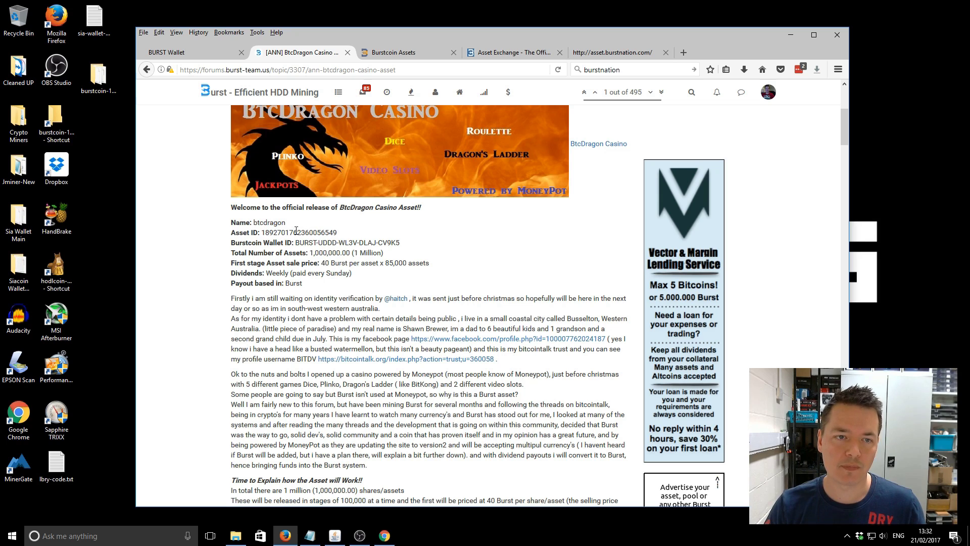
{"action": "left_click_drag", "start_coordinate": [255, 222], "coordinate": [342, 234]}
{"action": "left_click", "coordinate": [261, 233]}
{"action": "right_click", "coordinate": [333, 232]}
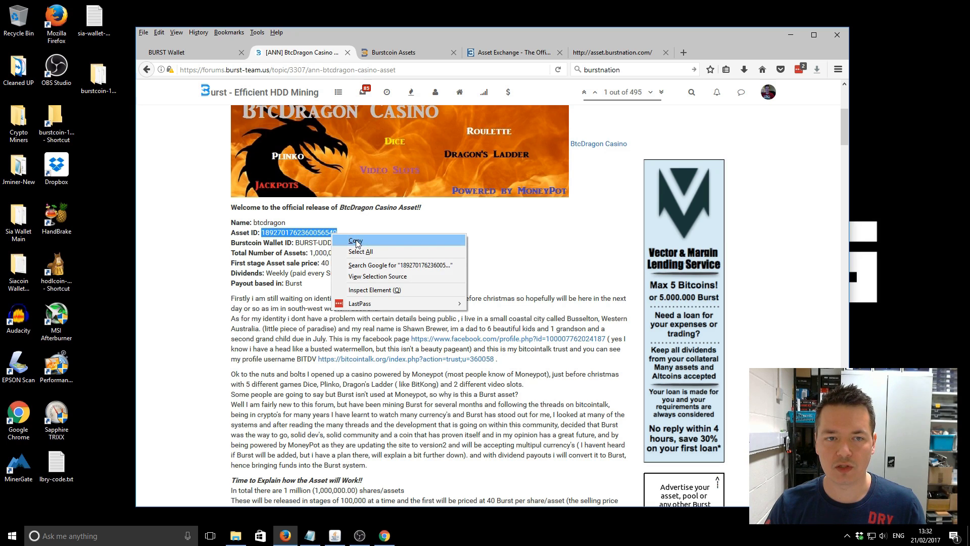
{"action": "left_click", "coordinate": [356, 241]}
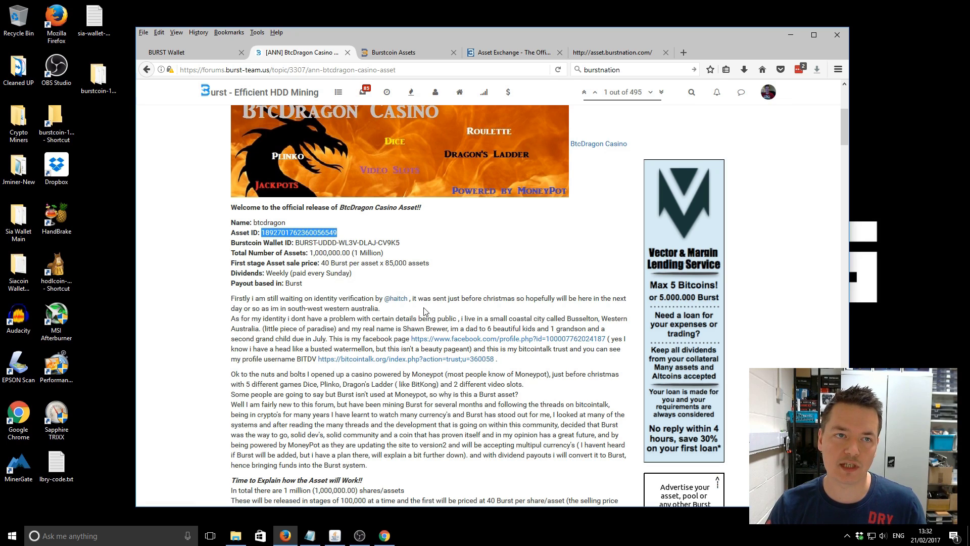
{"action": "right_click", "coordinate": [311, 233]}
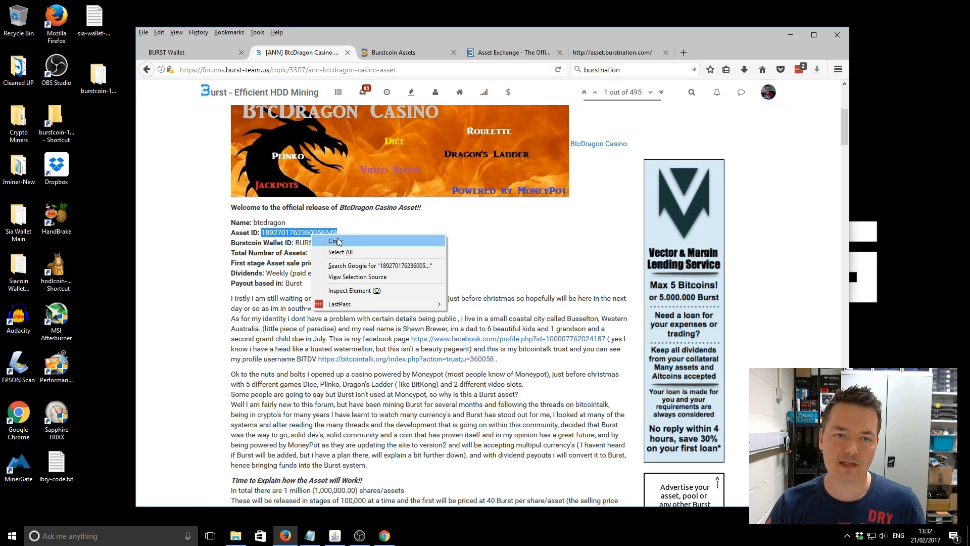
{"action": "left_click", "coordinate": [336, 242]}
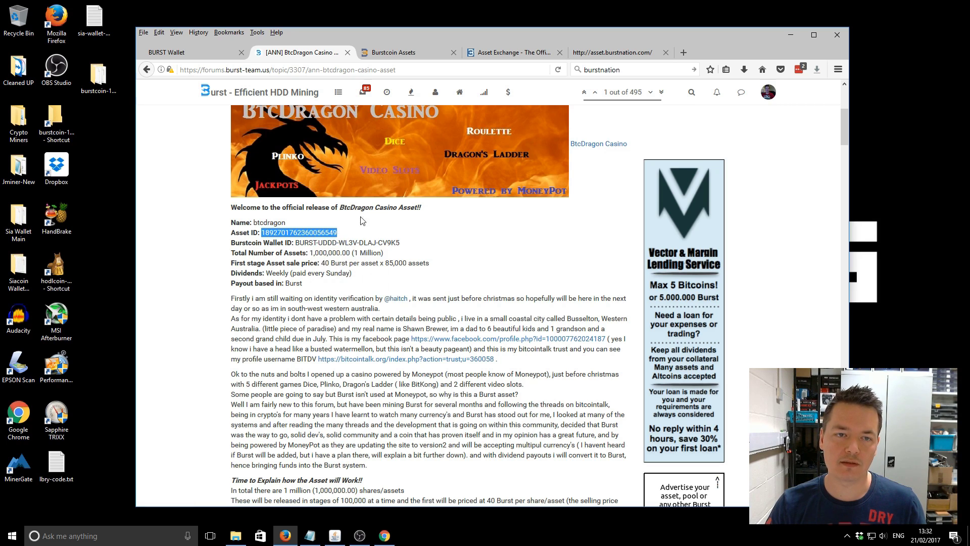
{"action": "left_click", "coordinate": [211, 53]}
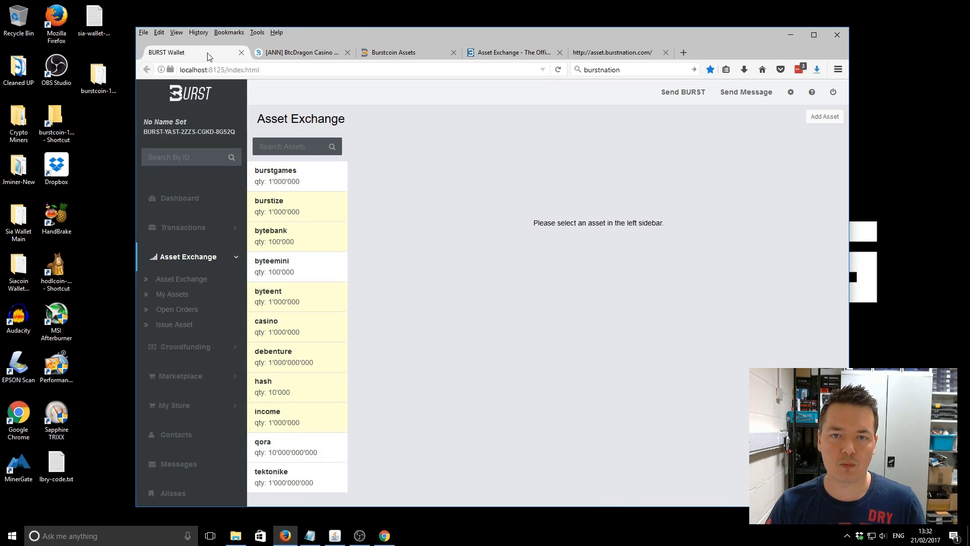
Step: Add the btcdragon asset to the Asset Exchange list using its pasted asset ID
{"action": "left_click", "coordinate": [820, 116]}
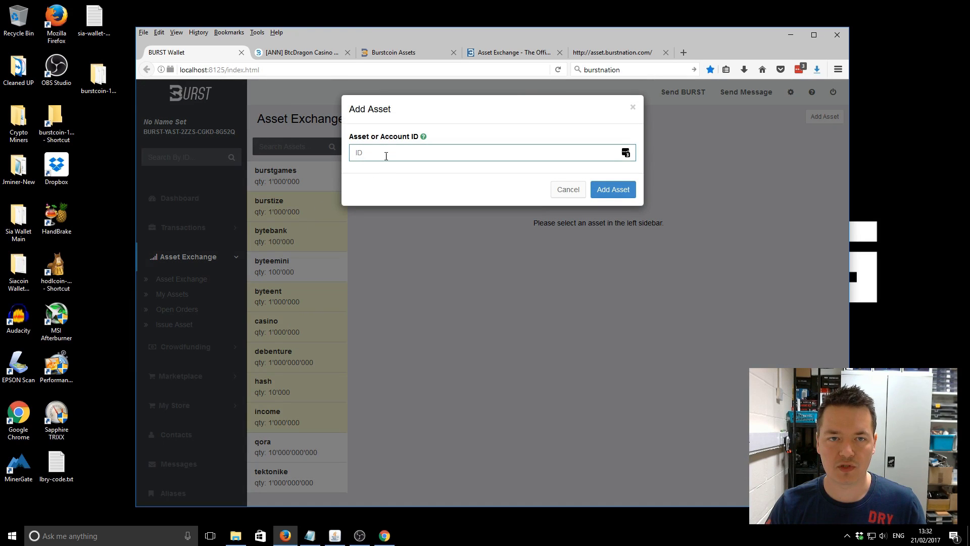
{"action": "left_click", "coordinate": [387, 156]}
{"action": "key", "text": "ctrl+v"}
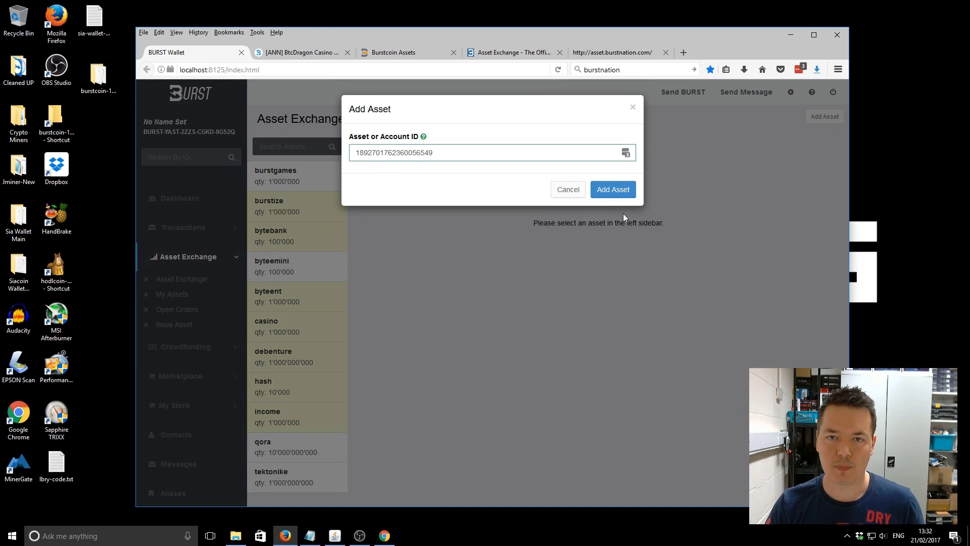
{"action": "left_click", "coordinate": [615, 190]}
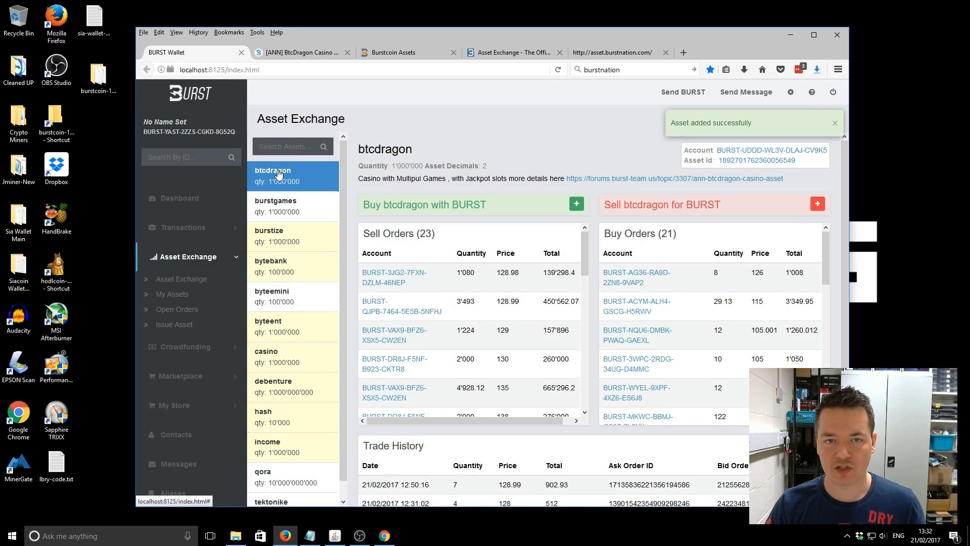
Step: Look over burstgames, BURSTize, bytebank and ByteEMini, then show btcdragon's order books
{"action": "left_click", "coordinate": [276, 206]}
{"action": "left_click", "coordinate": [279, 236]}
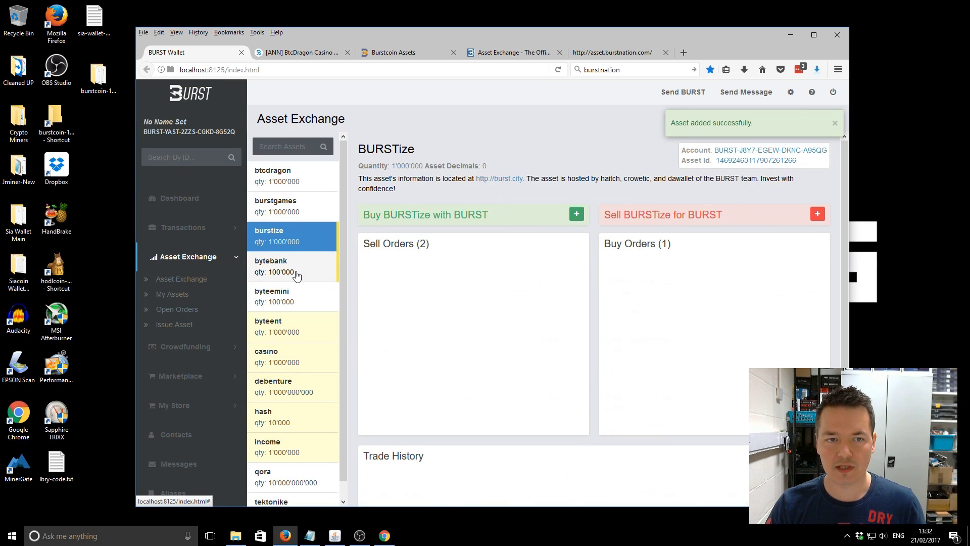
{"action": "left_click", "coordinate": [283, 266]}
{"action": "left_click", "coordinate": [296, 297]}
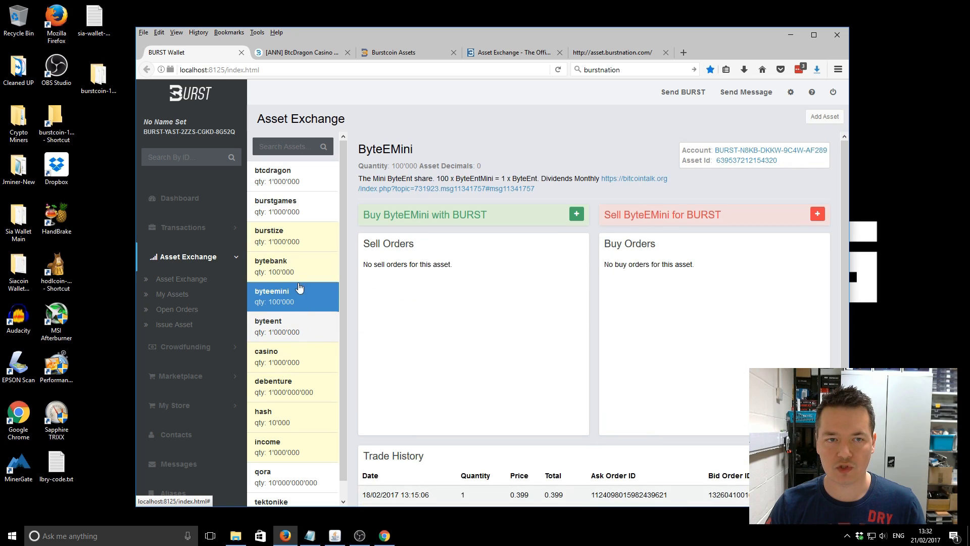
{"action": "left_click", "coordinate": [282, 177]}
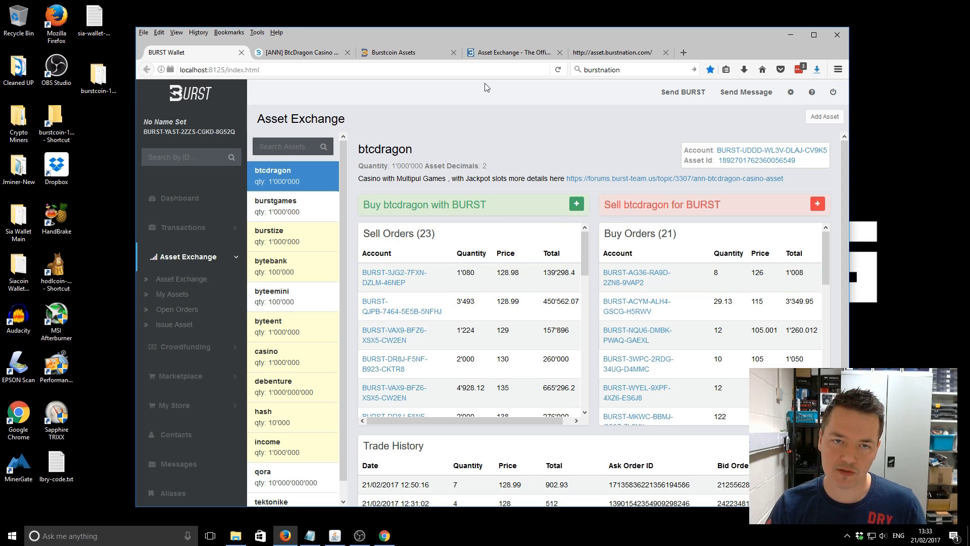
Step: Open the 'Asset - Burst Casino' thread from the BurstNation asset exchange board
{"action": "left_click", "coordinate": [421, 51]}
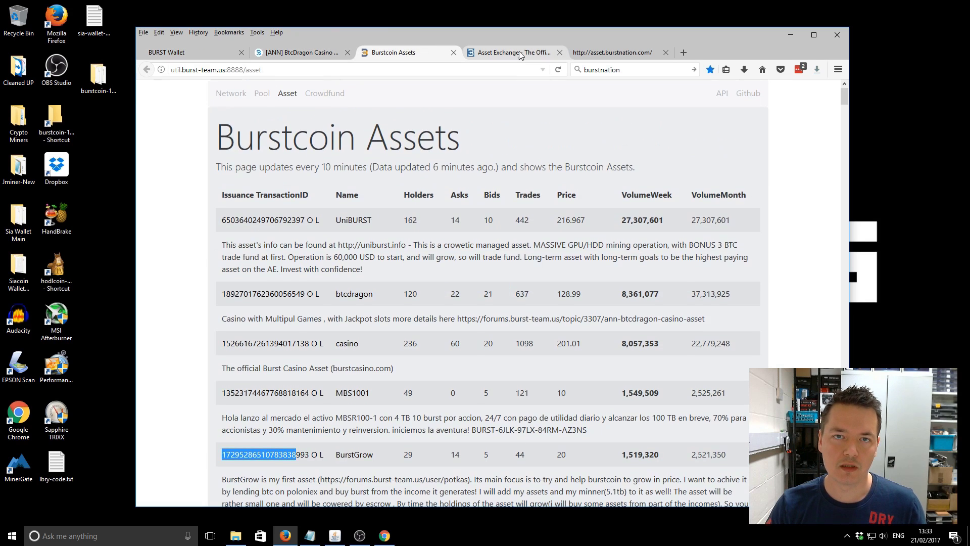
{"action": "left_click", "coordinate": [521, 52]}
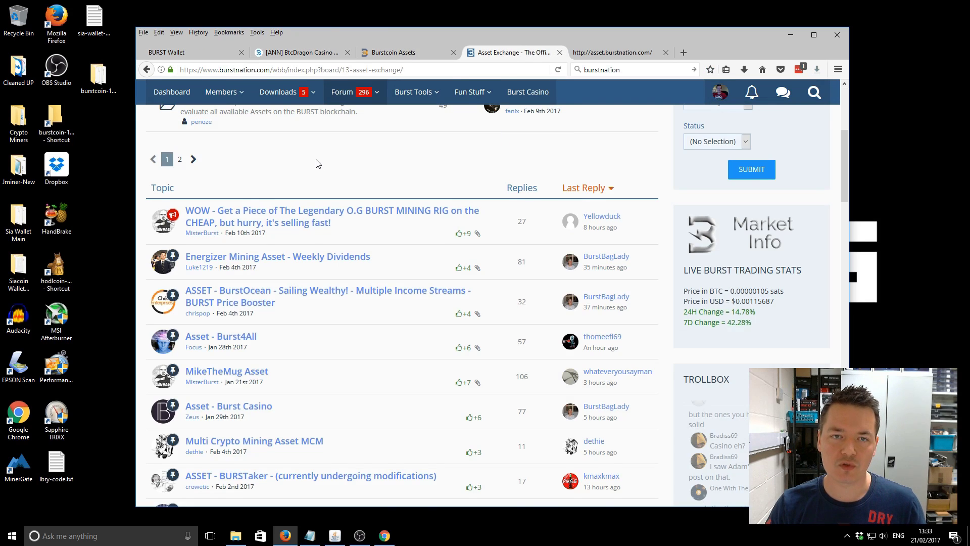
{"action": "scroll", "coordinate": [318, 163], "scroll_direction": "up", "scroll_amount": 3}
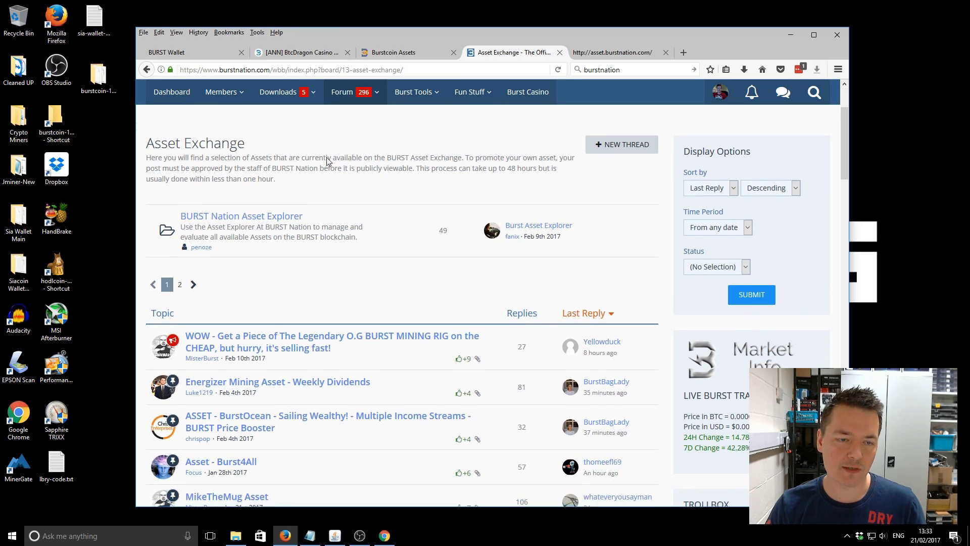
{"action": "scroll", "coordinate": [327, 160], "scroll_direction": "up", "scroll_amount": 2}
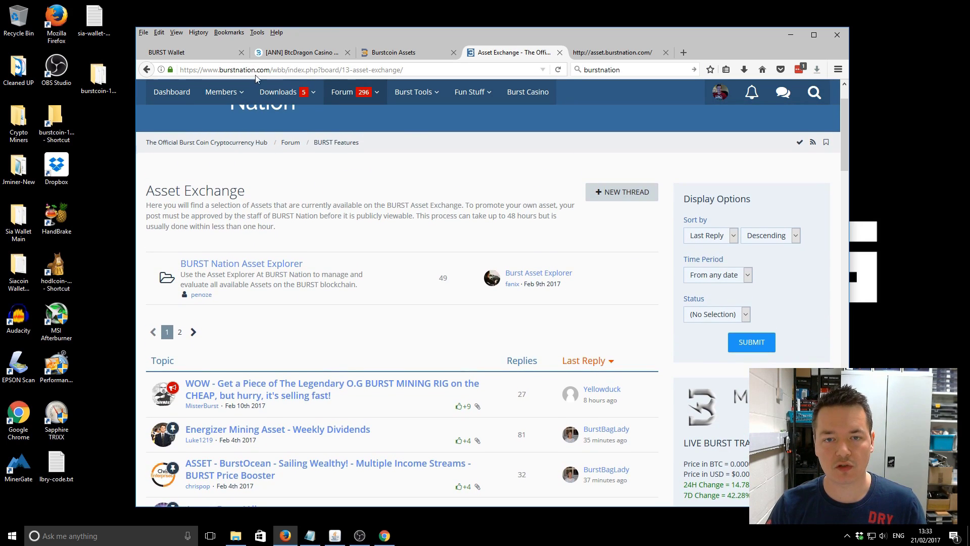
{"action": "scroll", "coordinate": [374, 269], "scroll_direction": "down", "scroll_amount": 3}
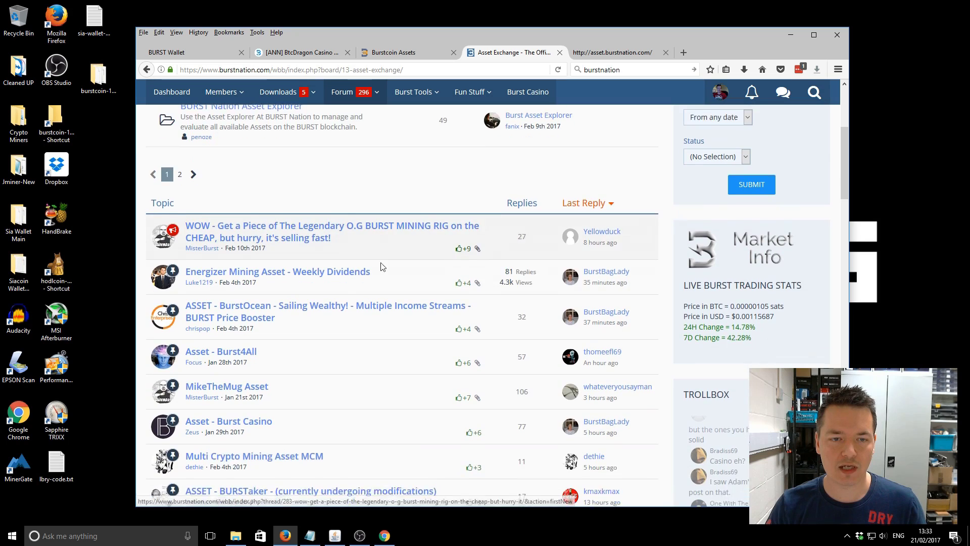
{"action": "scroll", "coordinate": [319, 225], "scroll_direction": "down", "scroll_amount": 1}
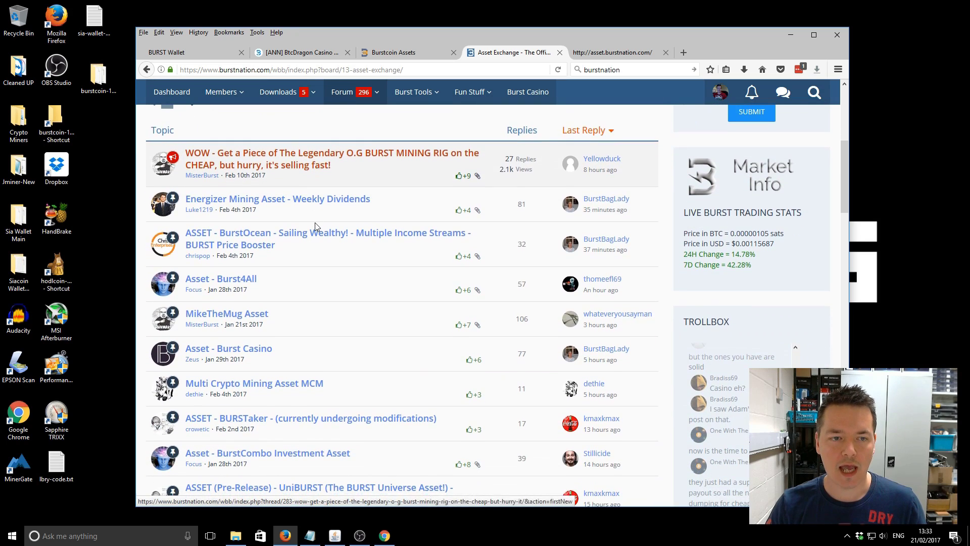
{"action": "scroll", "coordinate": [314, 223], "scroll_direction": "down", "scroll_amount": 1}
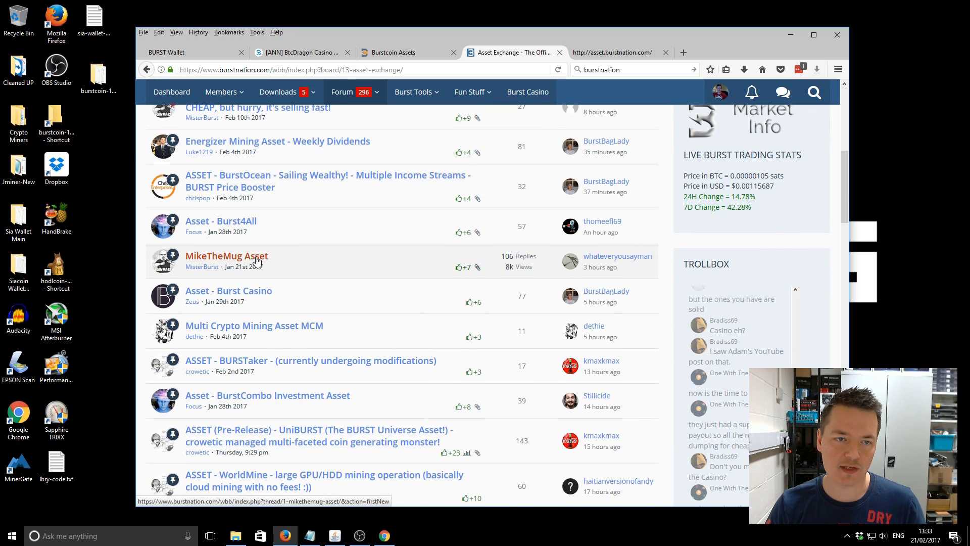
{"action": "left_click", "coordinate": [257, 293]}
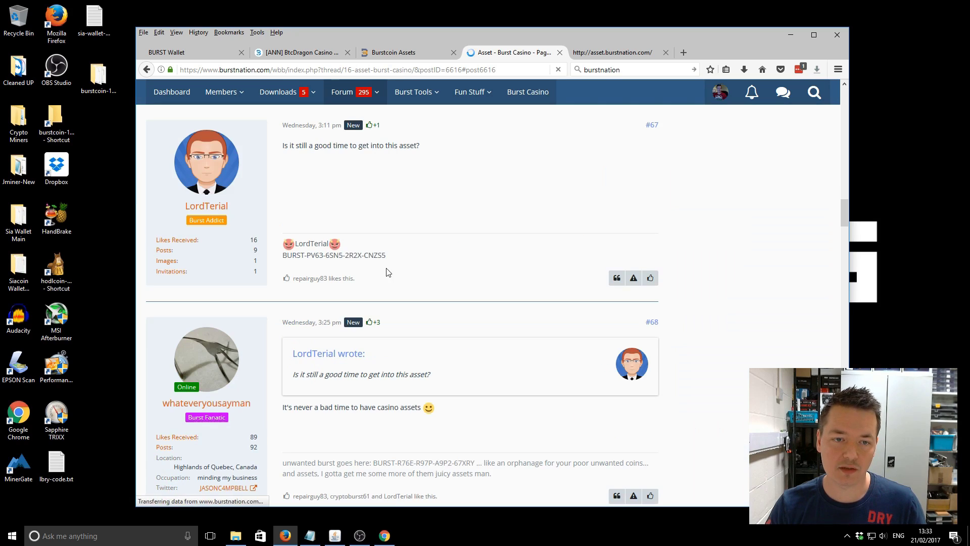
{"action": "scroll", "coordinate": [408, 181], "scroll_direction": "up", "scroll_amount": 20}
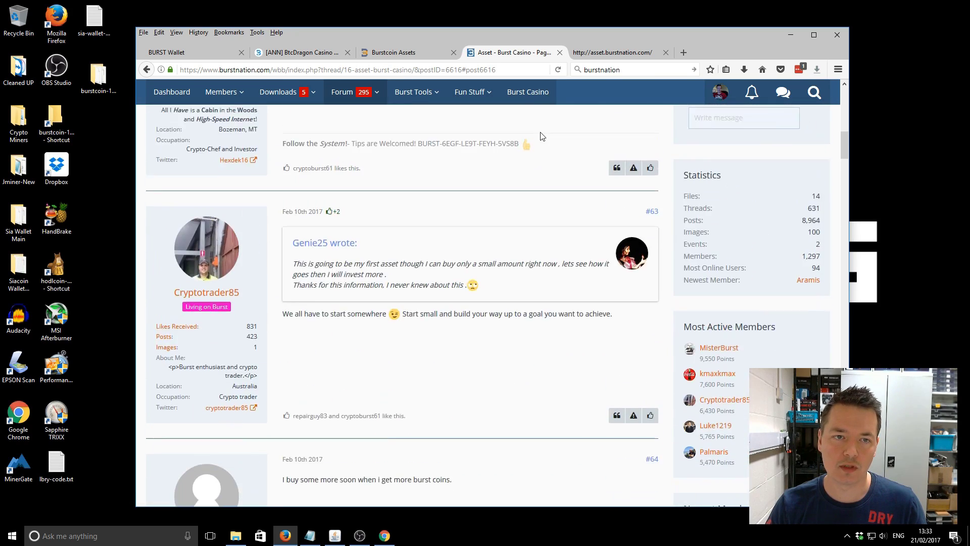
{"action": "scroll", "coordinate": [535, 141], "scroll_direction": "up", "scroll_amount": 1}
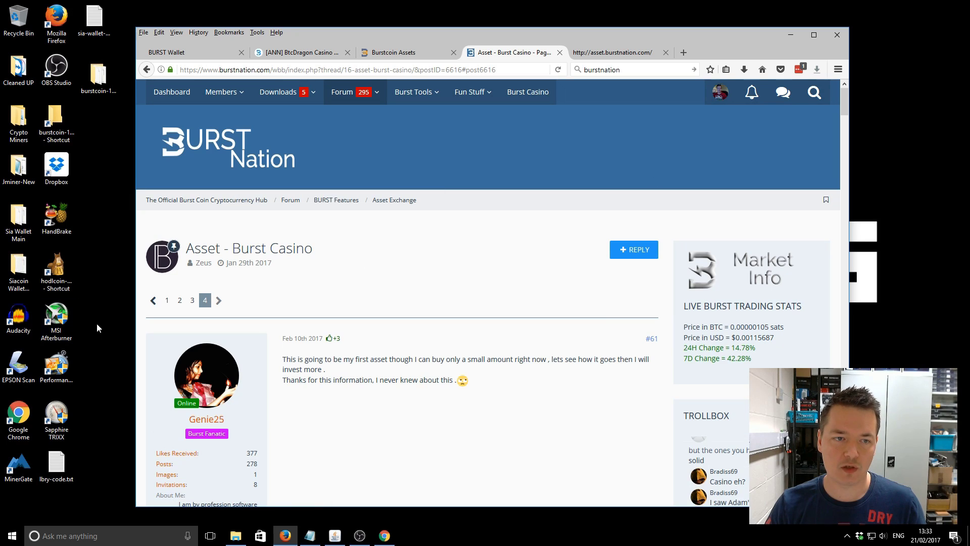
{"action": "left_click", "coordinate": [167, 301]}
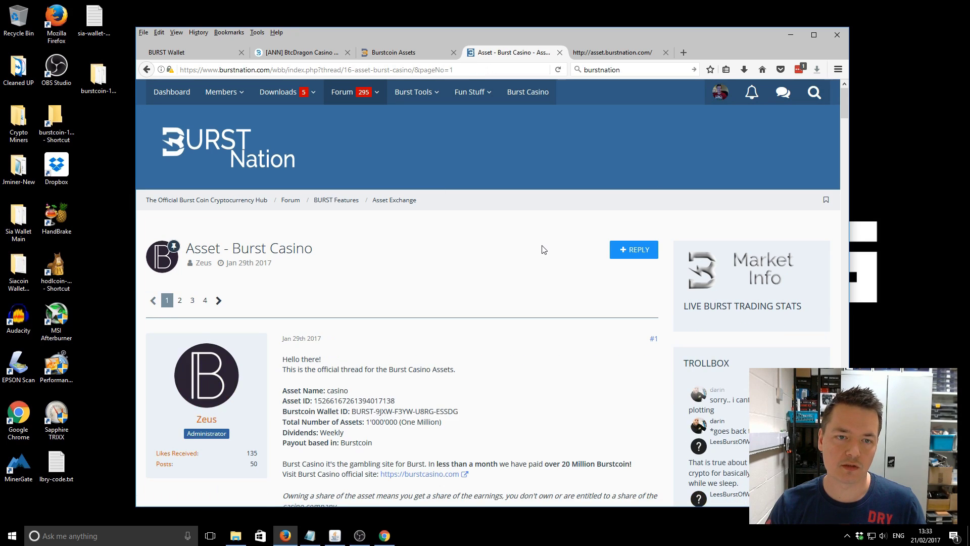
{"action": "scroll", "coordinate": [287, 201], "scroll_direction": "down", "scroll_amount": 3}
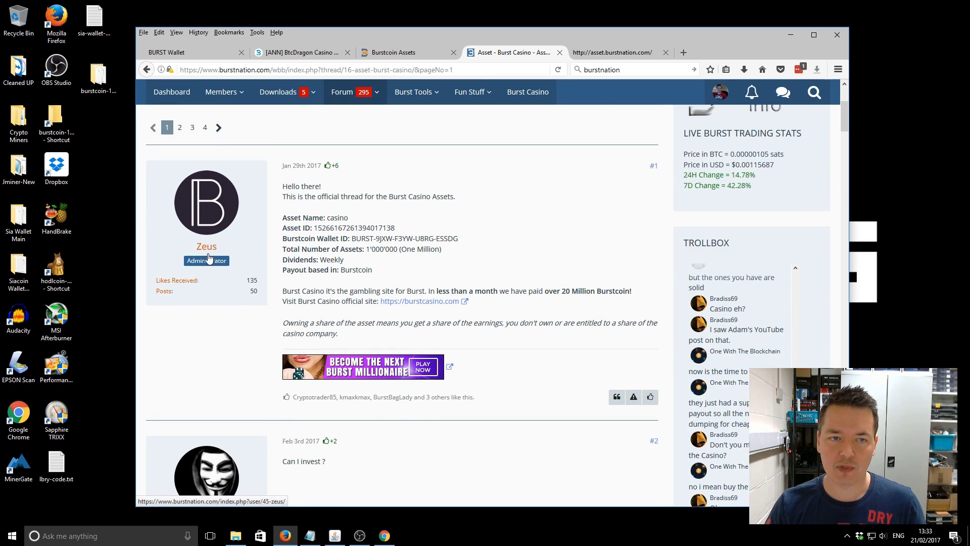
{"action": "left_click_drag", "start_coordinate": [327, 218], "coordinate": [359, 218]}
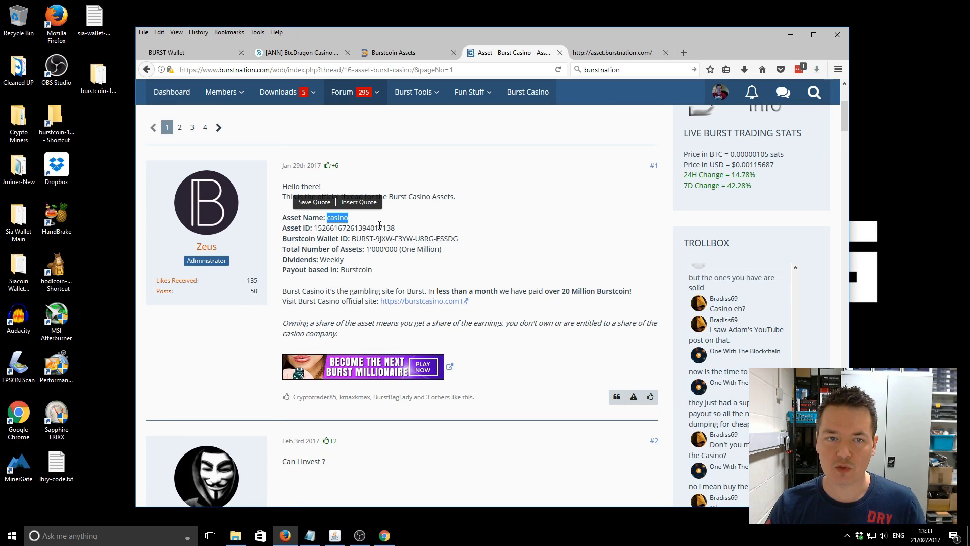
{"action": "left_click", "coordinate": [327, 226]}
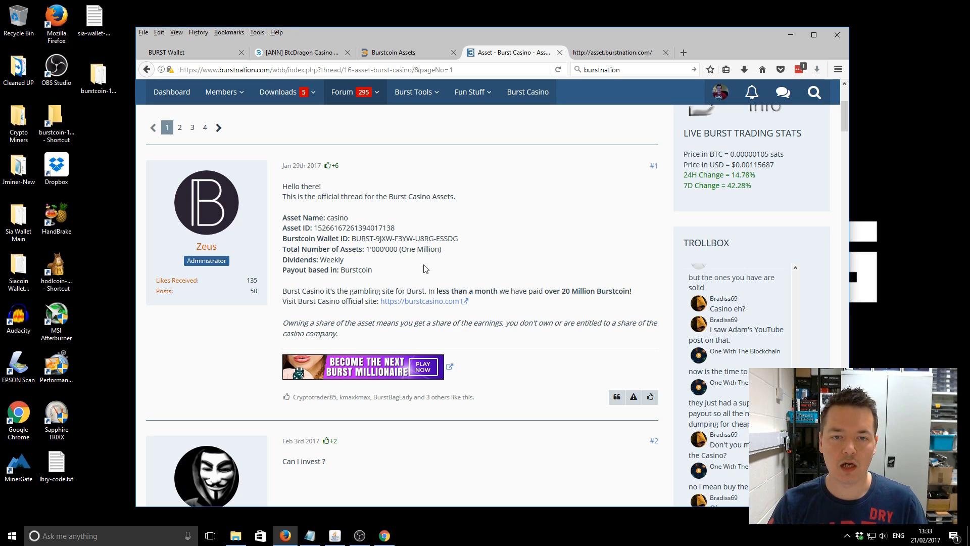
{"action": "scroll", "coordinate": [431, 319], "scroll_direction": "down", "scroll_amount": 5}
{"action": "scroll", "coordinate": [368, 235], "scroll_direction": "up", "scroll_amount": 5}
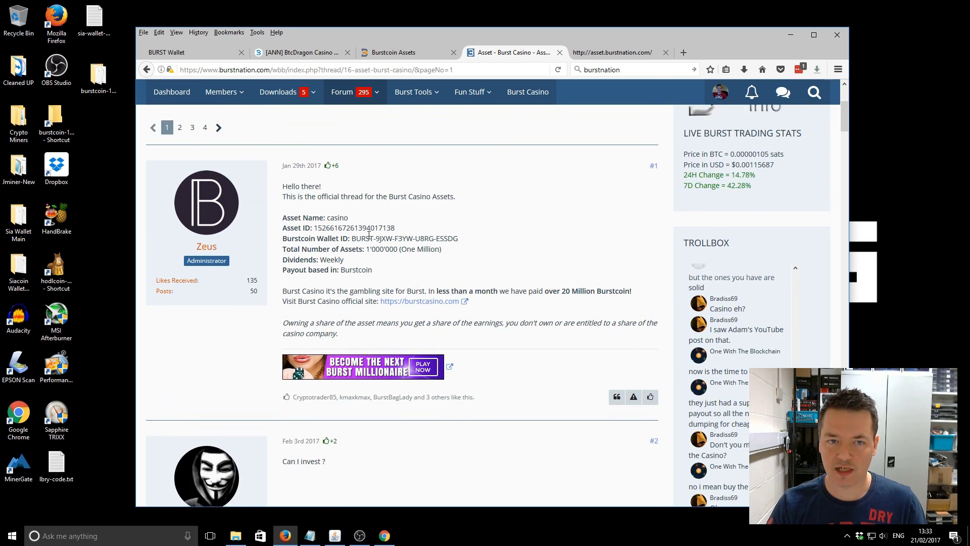
{"action": "left_click_drag", "start_coordinate": [314, 228], "coordinate": [404, 230]}
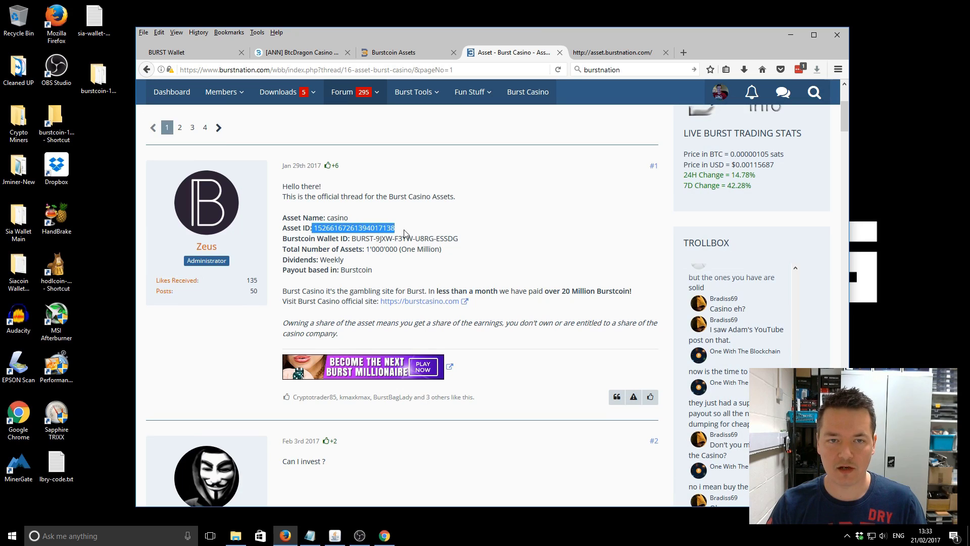
{"action": "left_click", "coordinate": [230, 52]}
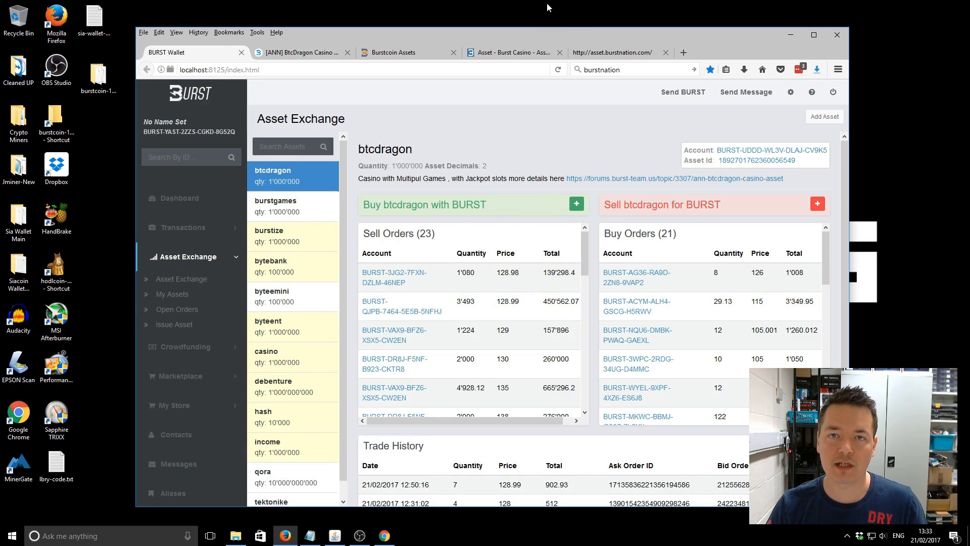
{"action": "left_click", "coordinate": [594, 48]}
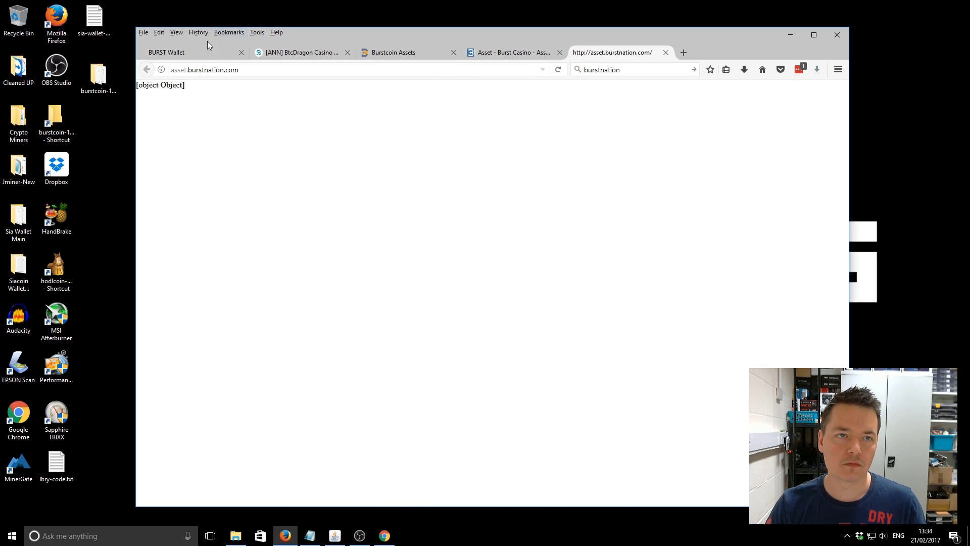
{"action": "left_click", "coordinate": [192, 51]}
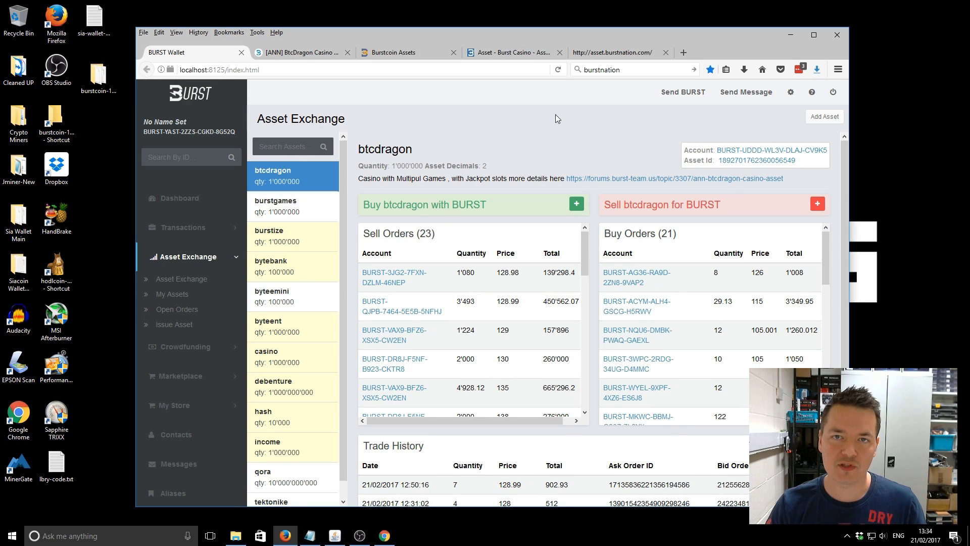
{"action": "left_click", "coordinate": [514, 53]}
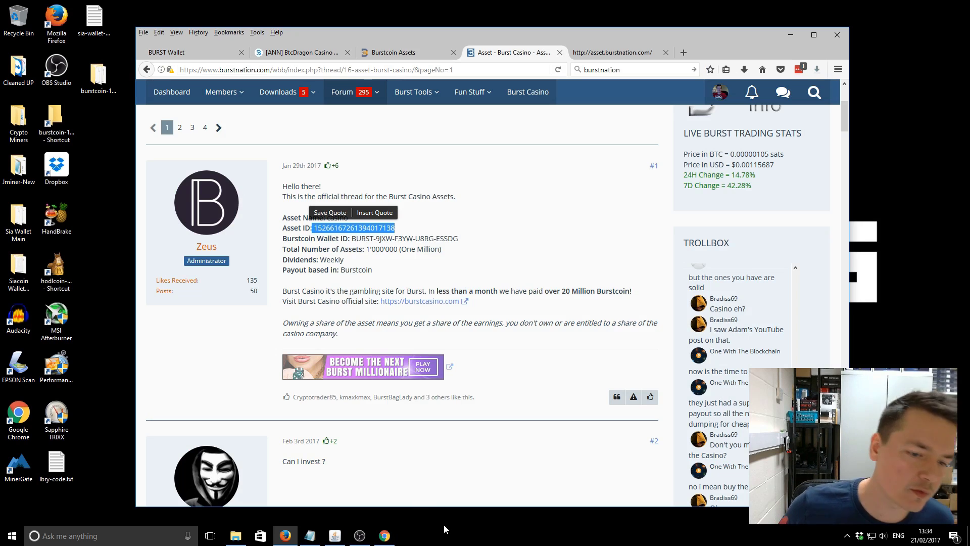
{"action": "left_click", "coordinate": [383, 537]}
{"action": "mouse_move", "coordinate": [440, 221]}
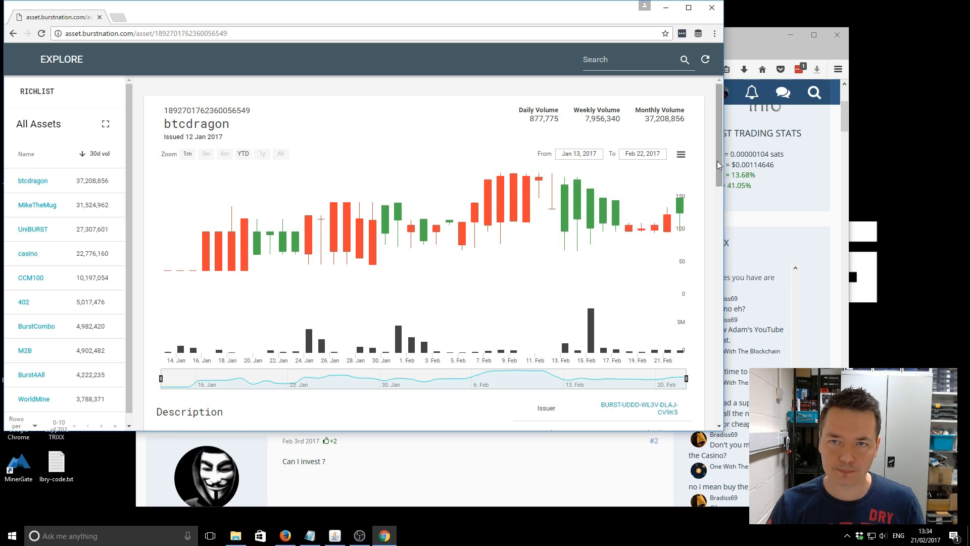
{"action": "scroll", "coordinate": [273, 258], "scroll_direction": "down", "scroll_amount": 5}
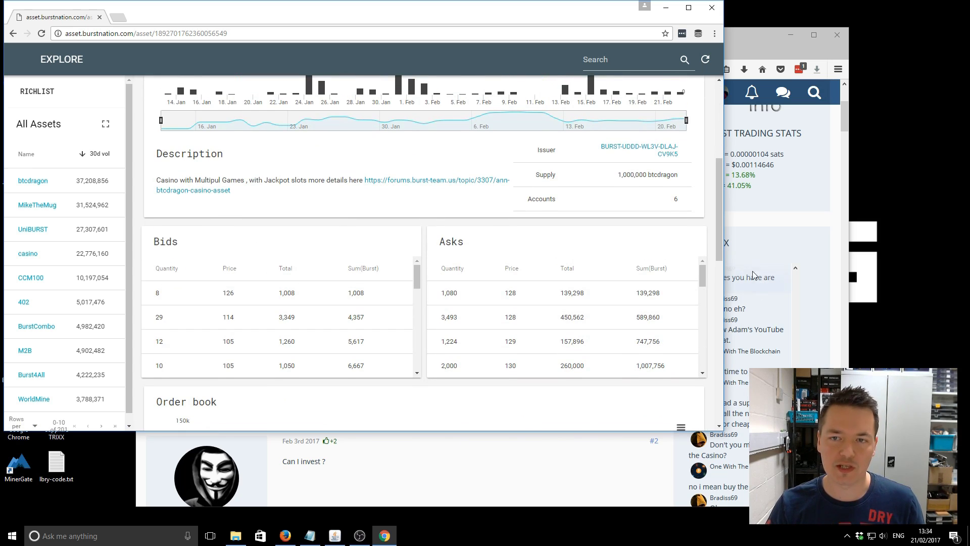
{"action": "left_click_drag", "start_coordinate": [719, 222], "coordinate": [715, 151]}
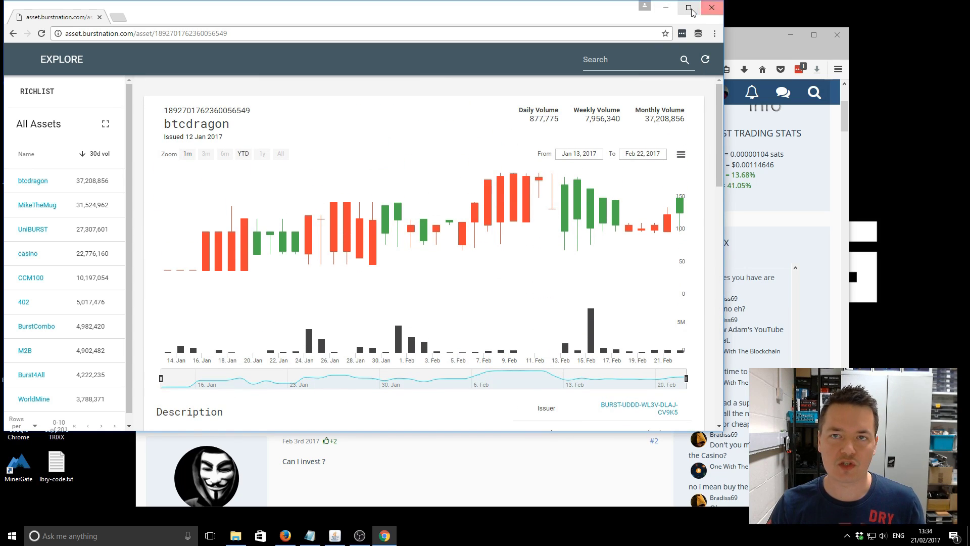
{"action": "left_click", "coordinate": [669, 10]}
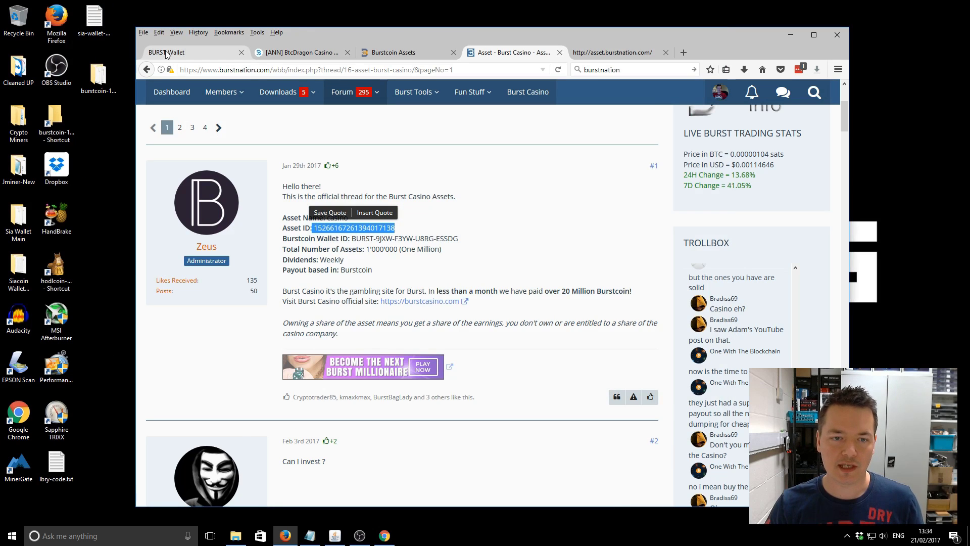
Step: Reload btcdragon's order books in the wallet, showing lowest sell 128.98 and top bid 126
{"action": "left_click", "coordinate": [171, 52]}
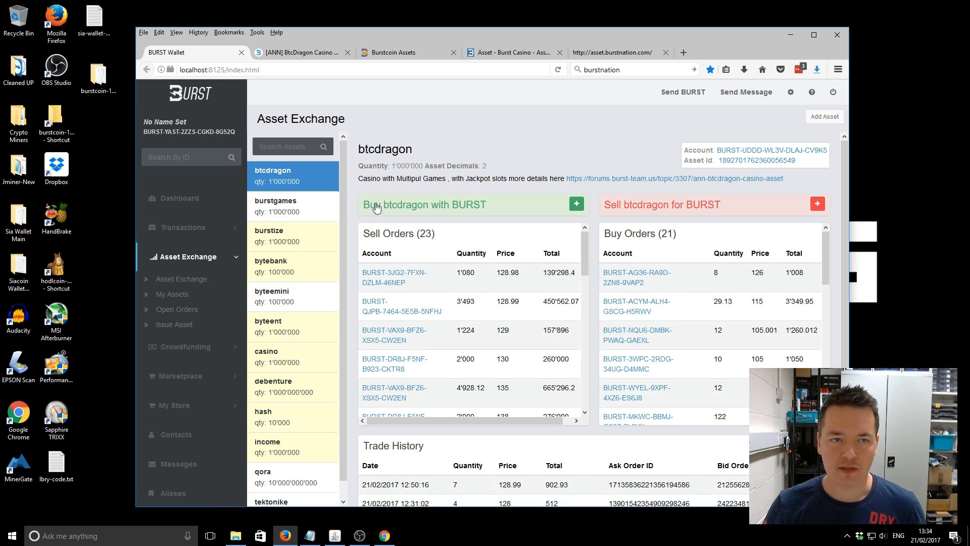
{"action": "left_click", "coordinate": [195, 258]}
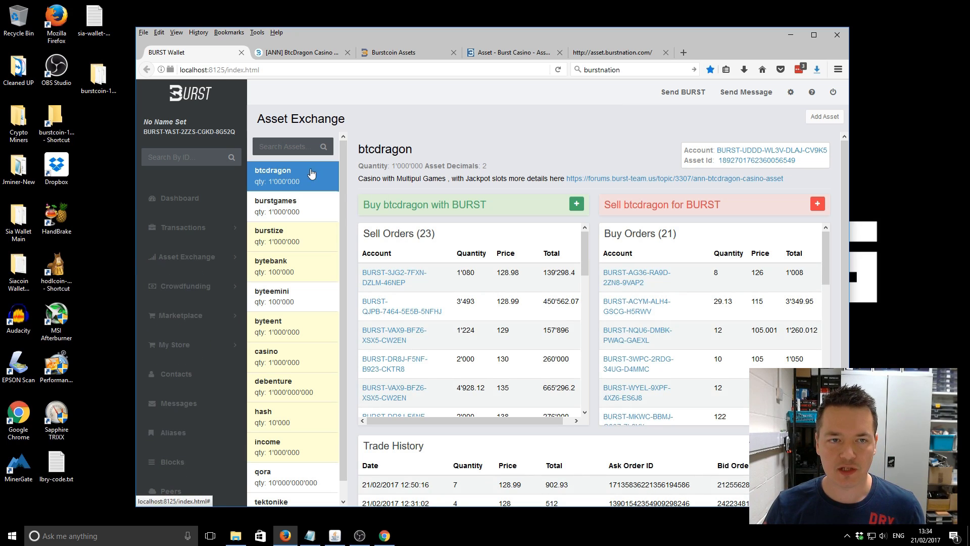
{"action": "left_click", "coordinate": [178, 257]}
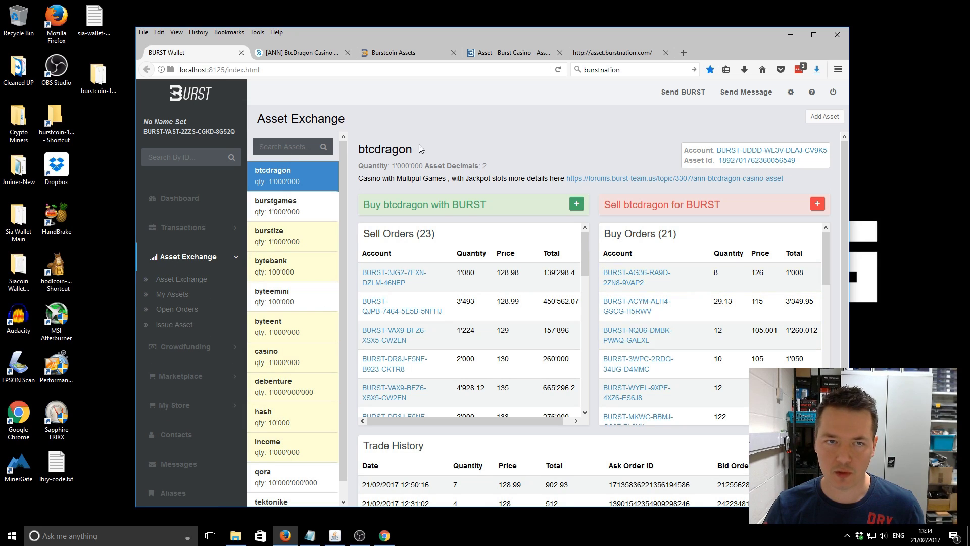
{"action": "left_click", "coordinate": [302, 178]}
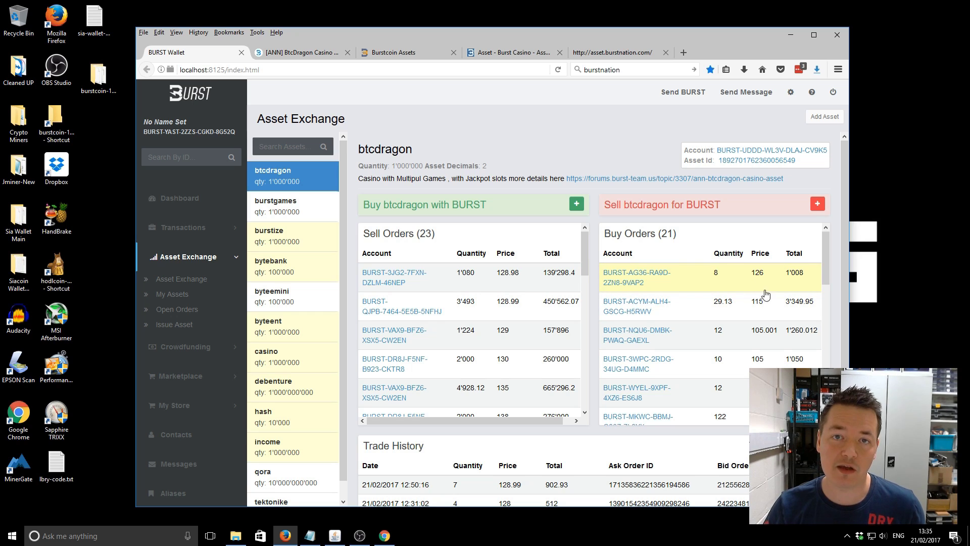
Step: Place and confirm a buy order for 1 btcdragon at 128.98 BURST
{"action": "left_click", "coordinate": [577, 204]}
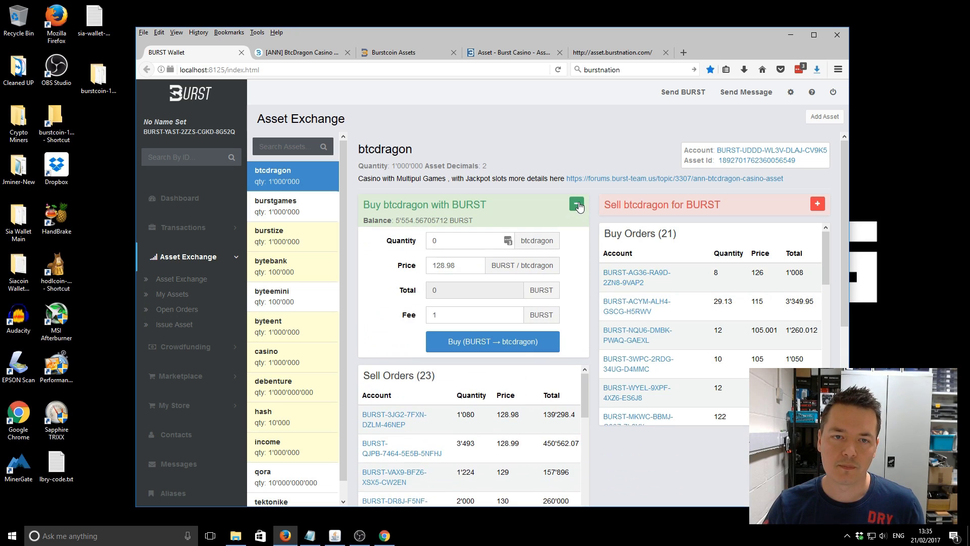
{"action": "left_click", "coordinate": [443, 242]}
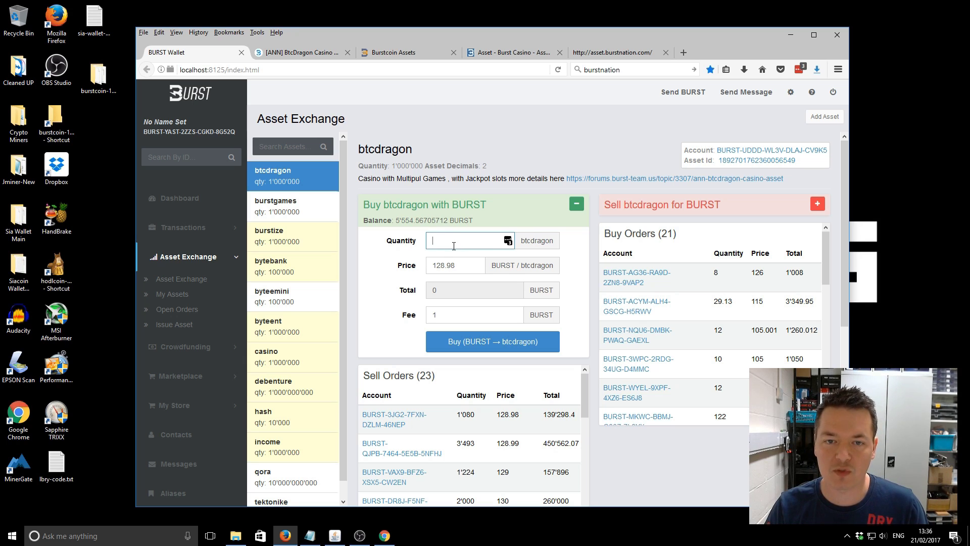
{"action": "key", "text": "Tab"}
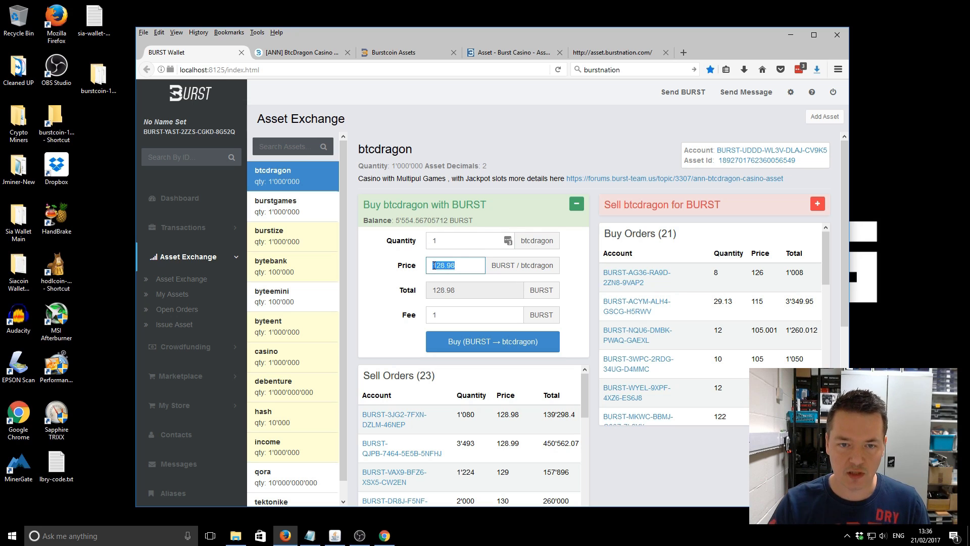
{"action": "left_click", "coordinate": [465, 263]}
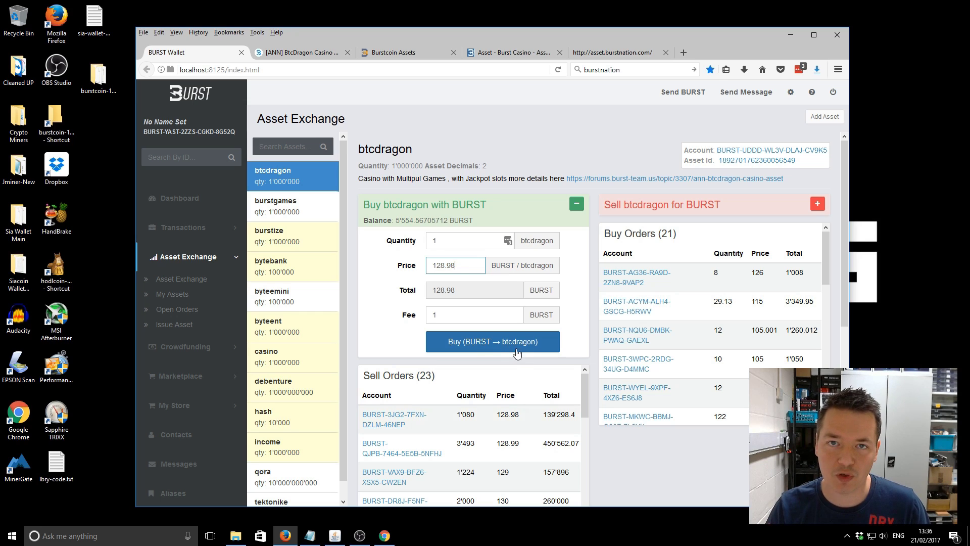
{"action": "left_click", "coordinate": [466, 344]}
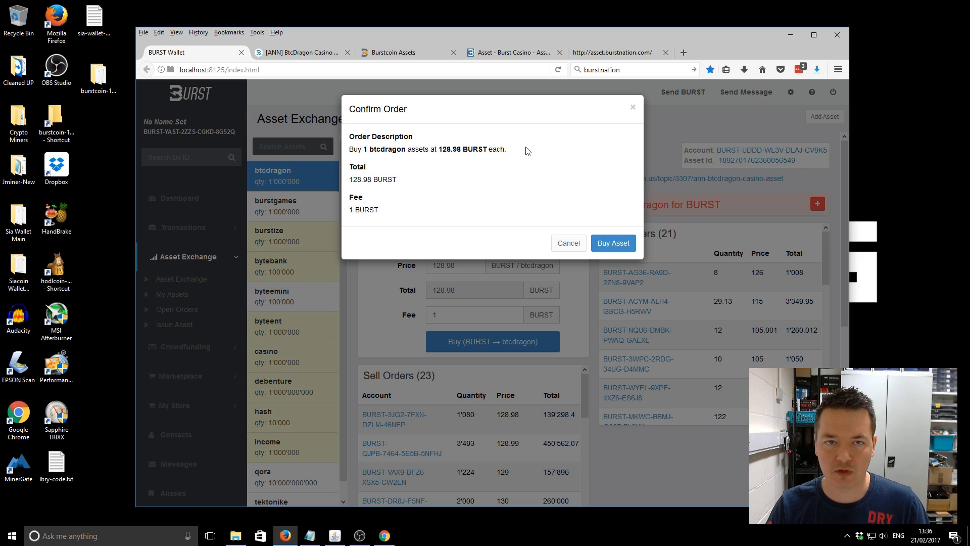
{"action": "left_click", "coordinate": [605, 246]}
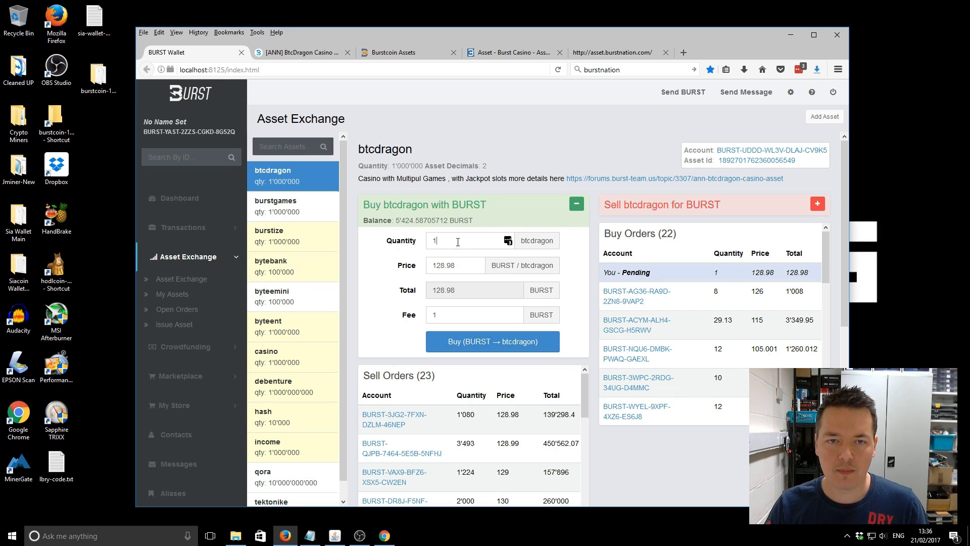
{"action": "left_click", "coordinate": [500, 241]}
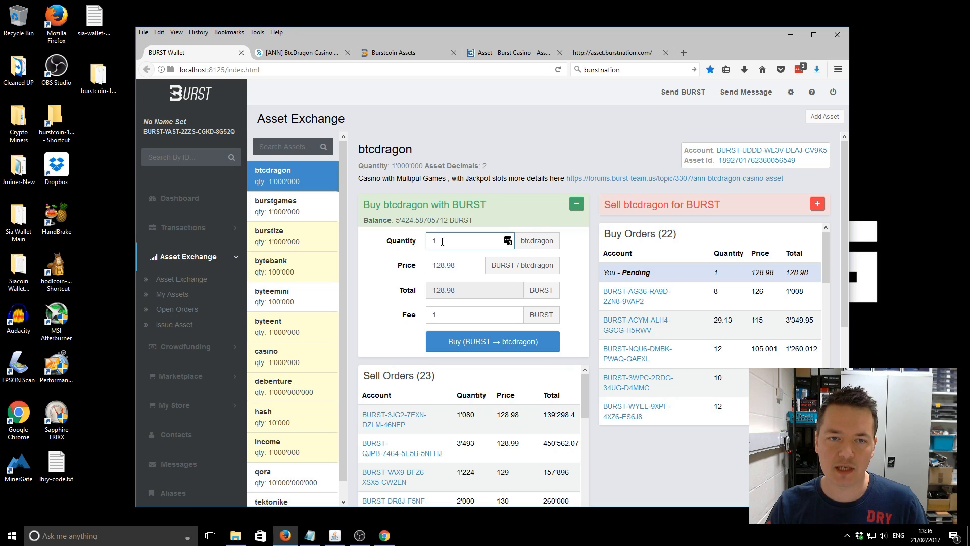
Step: Change the price to 120 and confirm a second buy order for 1 btcdragon
{"action": "left_click_drag", "start_coordinate": [458, 267], "coordinate": [429, 271]}
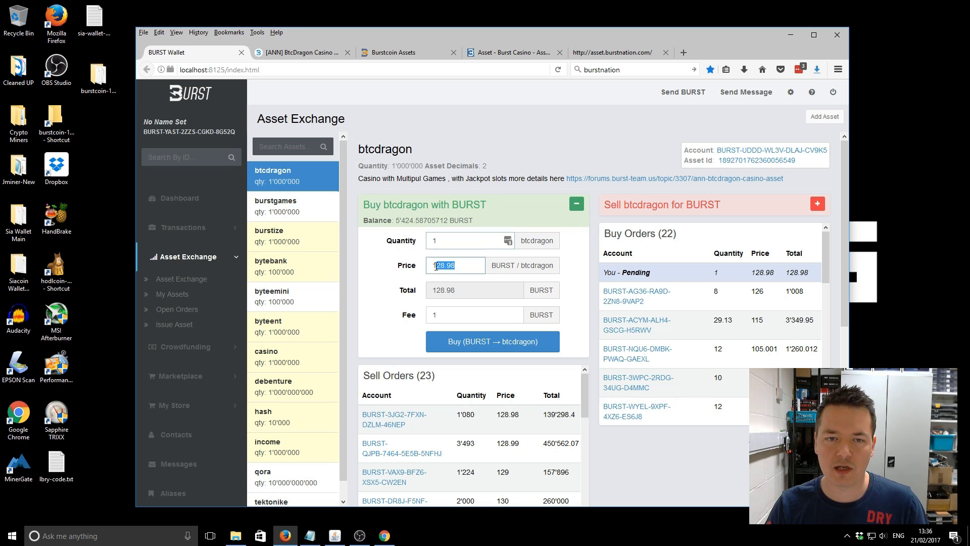
{"action": "key", "text": "BackSpace"}
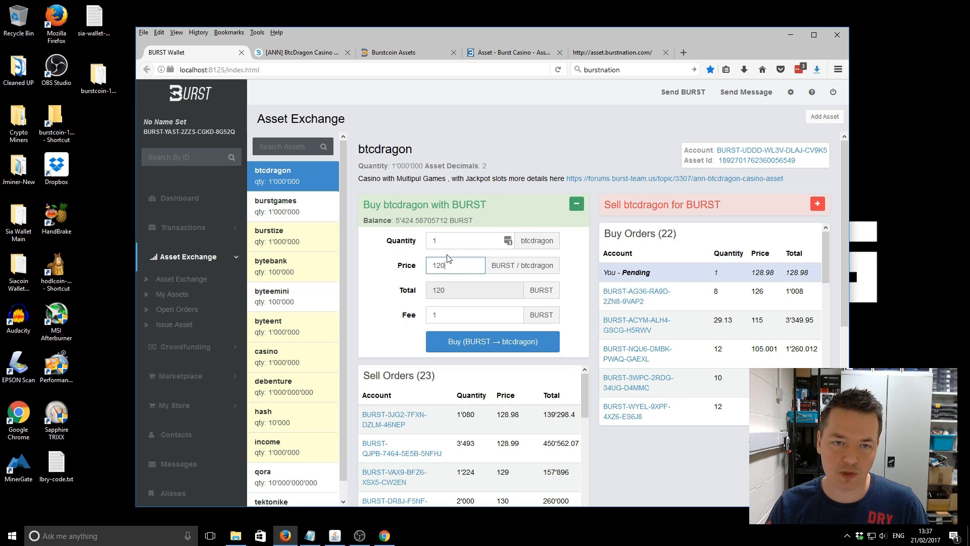
{"action": "left_click", "coordinate": [493, 343]}
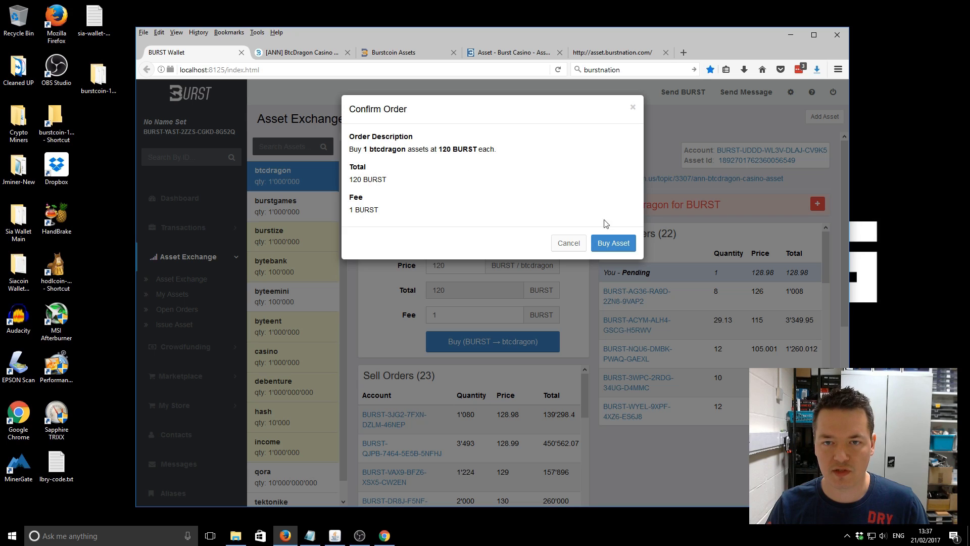
{"action": "left_click", "coordinate": [613, 243]}
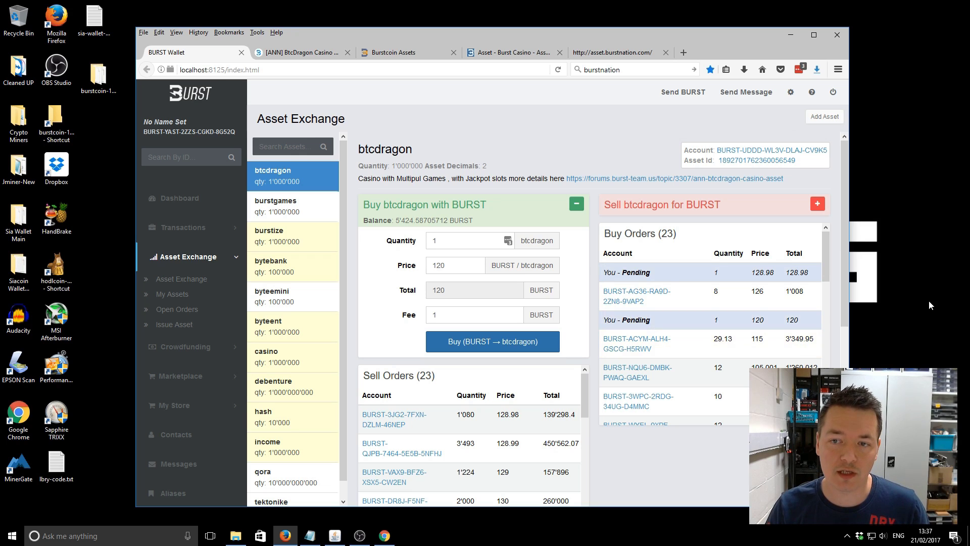
{"action": "left_click_drag", "start_coordinate": [848, 277], "coordinate": [843, 445]}
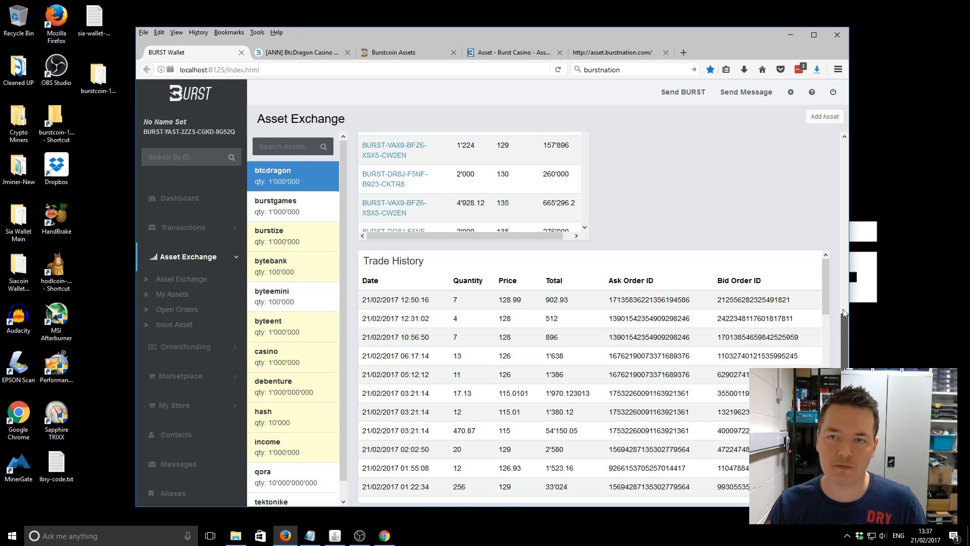
Step: Expand the 'Sell btcdragon for BURST' panel at the top of the btcdragon page
{"action": "left_click_drag", "start_coordinate": [843, 308], "coordinate": [835, 143]}
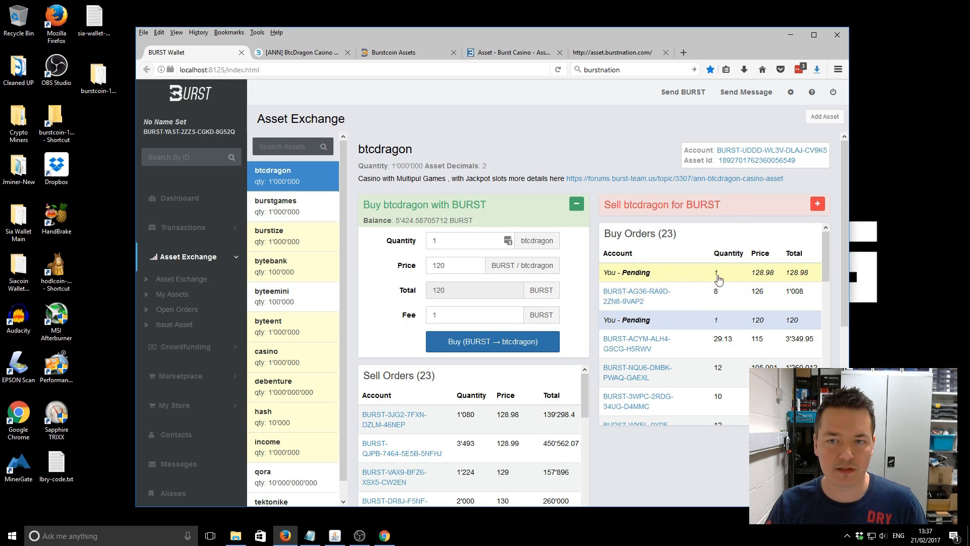
{"action": "left_click", "coordinate": [775, 207]}
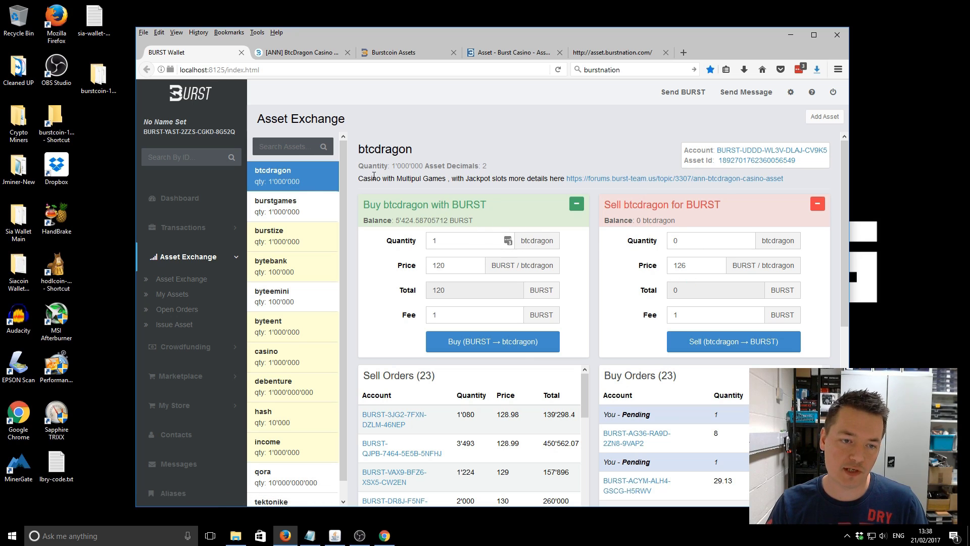
Step: Switch to the ByteEnt asset and review its Sell Orders and Buy Orders tables
{"action": "left_click", "coordinate": [307, 331]}
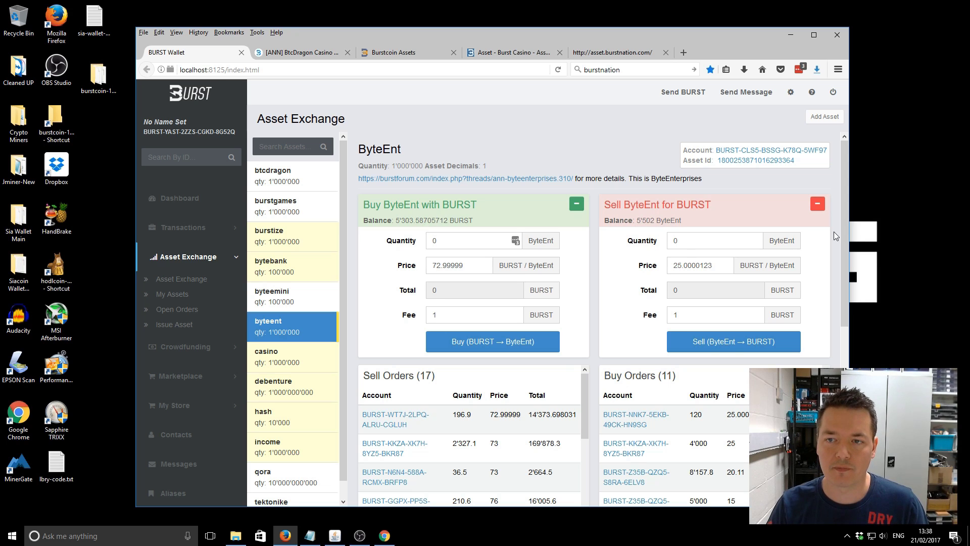
{"action": "left_click_drag", "start_coordinate": [847, 222], "coordinate": [860, 258]}
{"action": "scroll", "coordinate": [617, 329], "scroll_direction": "down", "scroll_amount": 1}
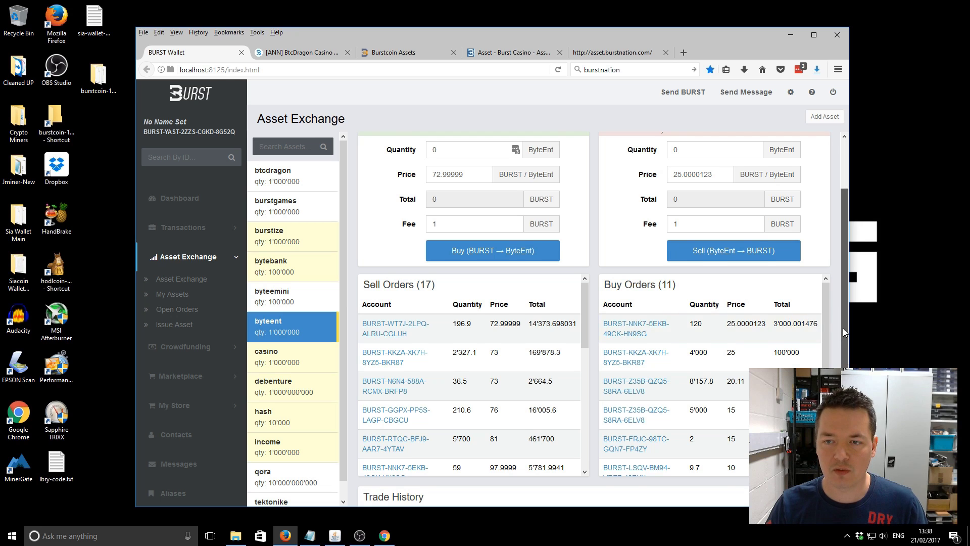
{"action": "scroll", "coordinate": [843, 329], "scroll_direction": "up", "scroll_amount": 2}
{"action": "left_click", "coordinate": [703, 210]}
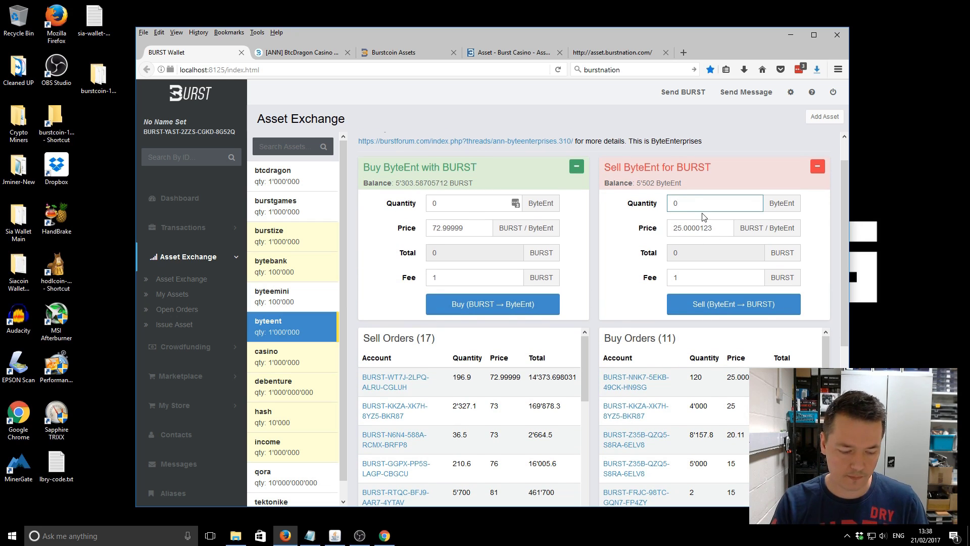
Step: Sell 1 ByteEnt at a price of 71 BURST, replacing the old 25.0000123 price, and confirm
{"action": "key", "text": "BackSpace"}
{"action": "type", "text": "1"}
{"action": "left_click", "coordinate": [717, 230]}
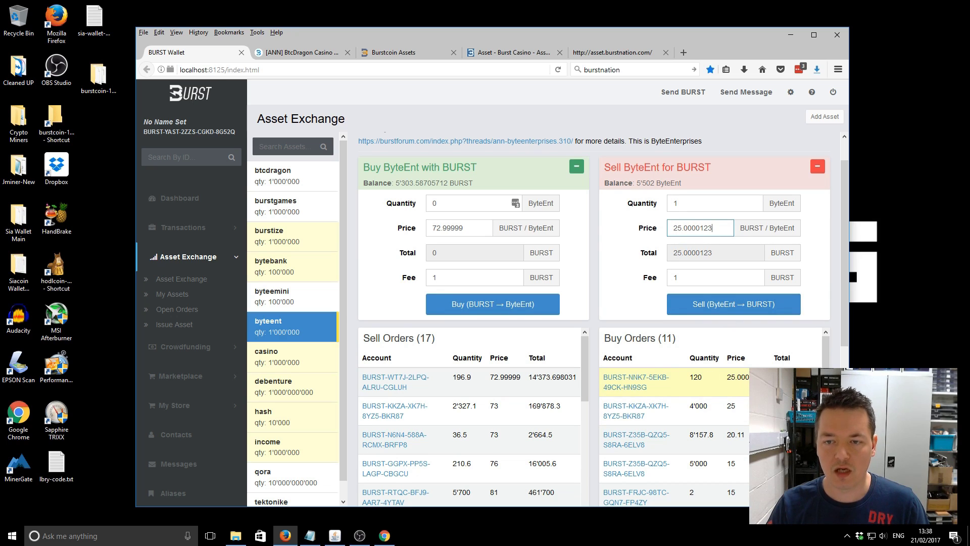
{"action": "left_click", "coordinate": [702, 201]}
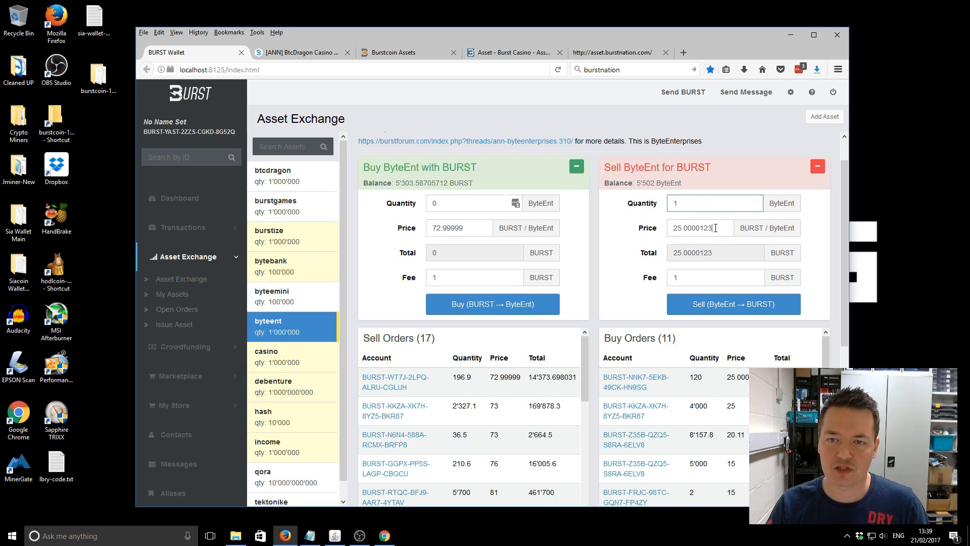
{"action": "key", "text": "Tab"}
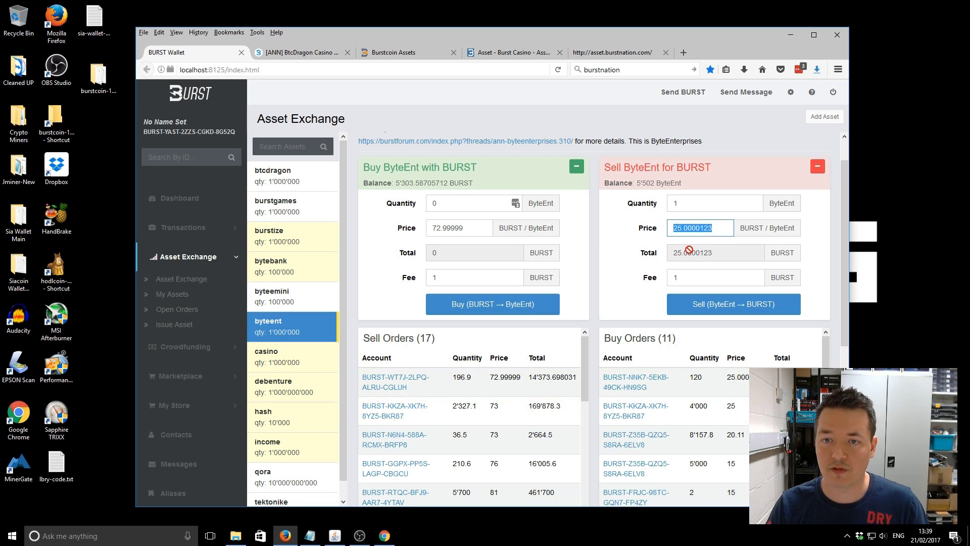
{"action": "key", "text": "End"}
{"action": "left_click_drag", "start_coordinate": [713, 225], "coordinate": [678, 238]}
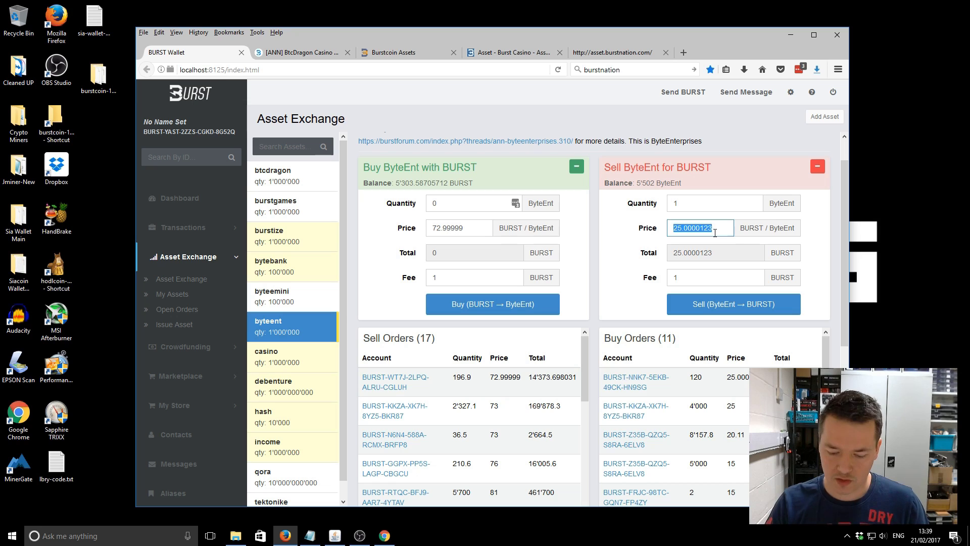
{"action": "key", "text": "BackSpace"}
{"action": "type", "text": "71"}
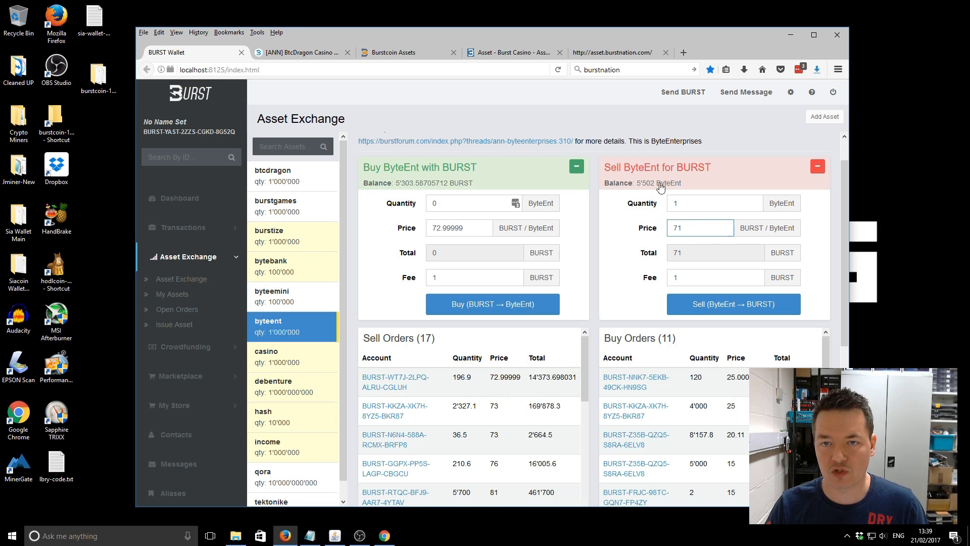
{"action": "left_click", "coordinate": [693, 202]}
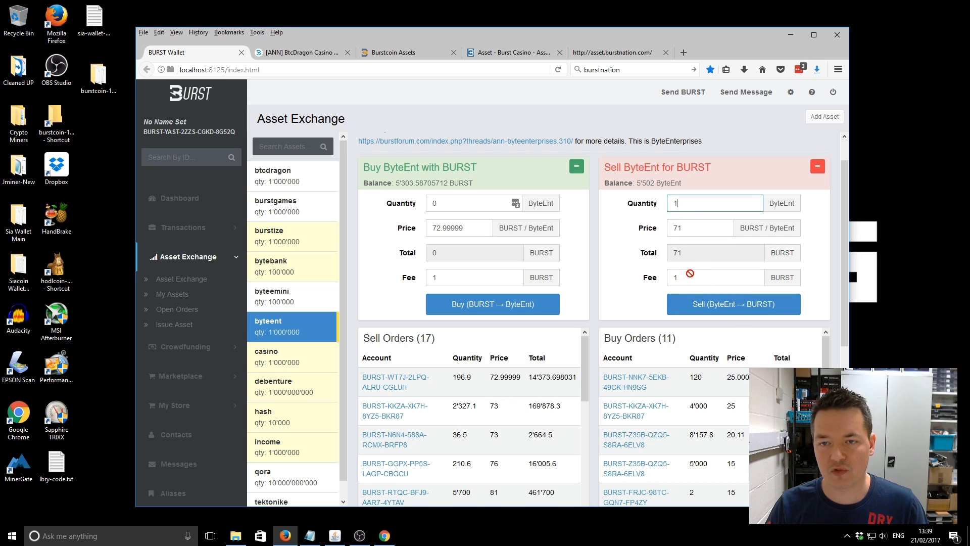
{"action": "left_click", "coordinate": [718, 300]}
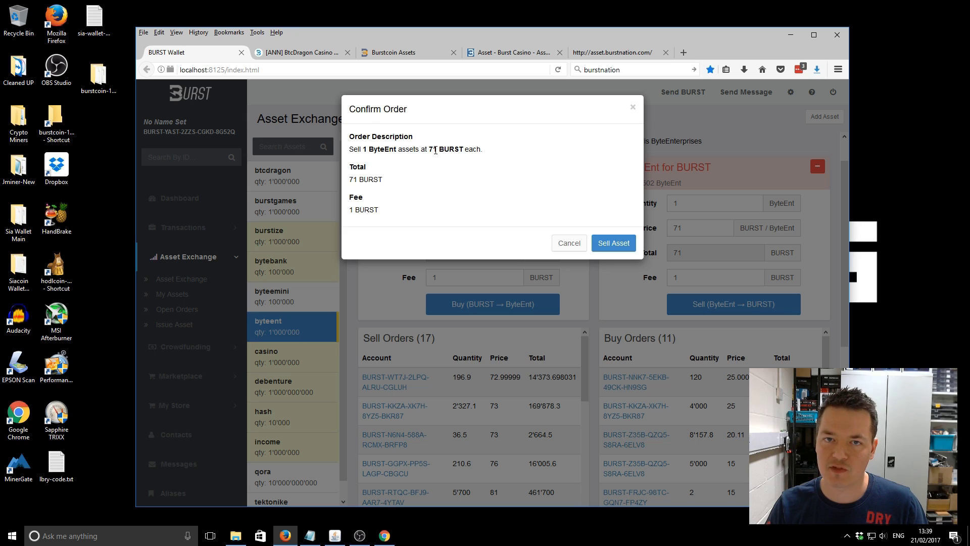
{"action": "left_click", "coordinate": [621, 245]}
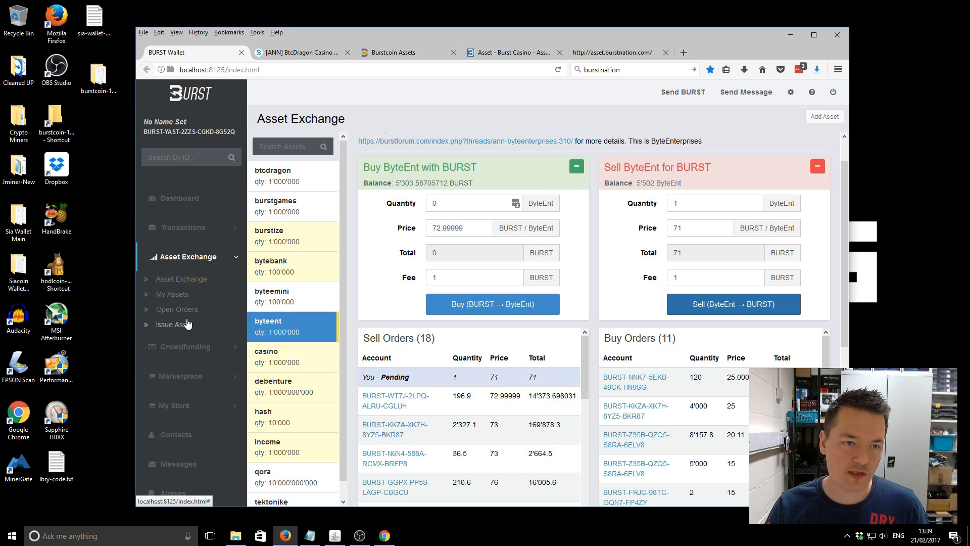
Step: Review My Assets, abandon a BURSTize transfer, then list the Open Orders
{"action": "left_click", "coordinate": [177, 294]}
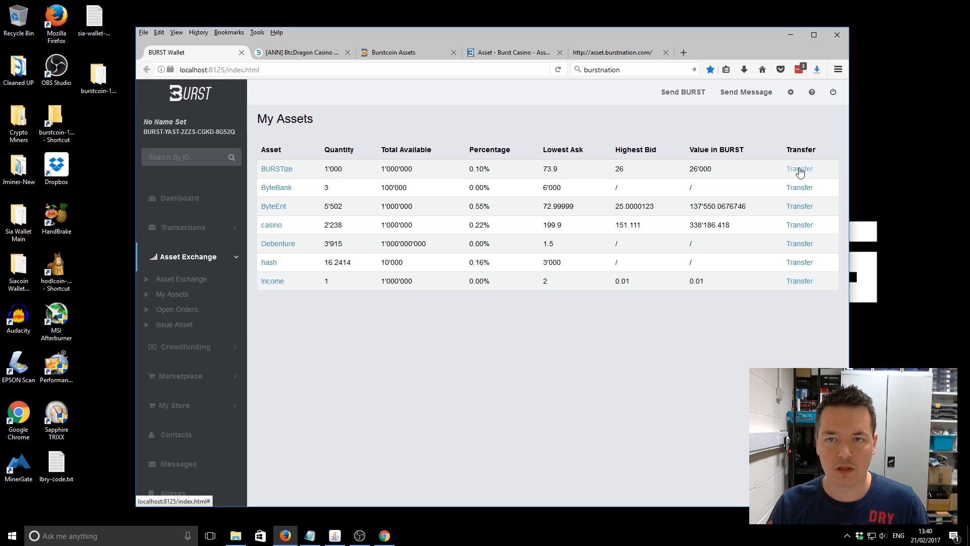
{"action": "left_click", "coordinate": [800, 170]}
{"action": "left_click", "coordinate": [373, 184]}
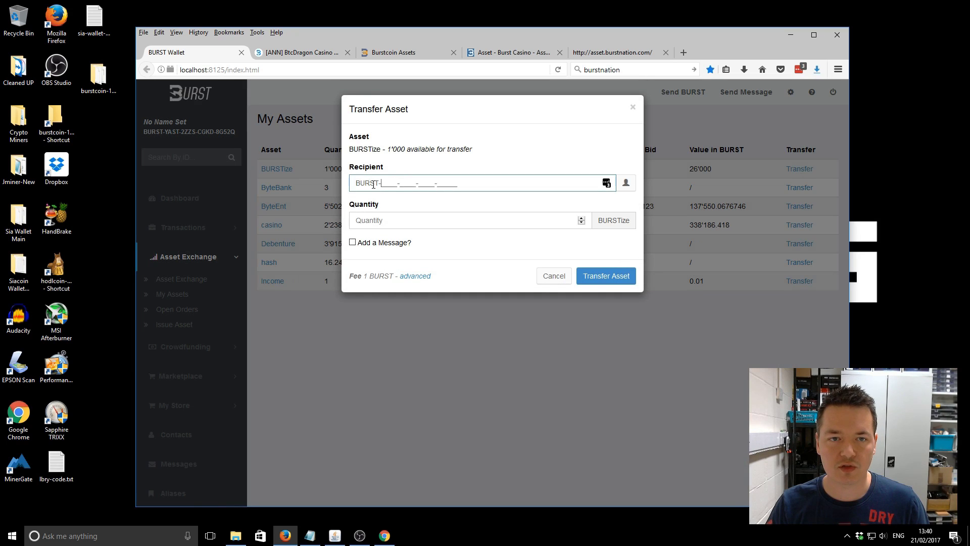
{"action": "left_click", "coordinate": [557, 277]}
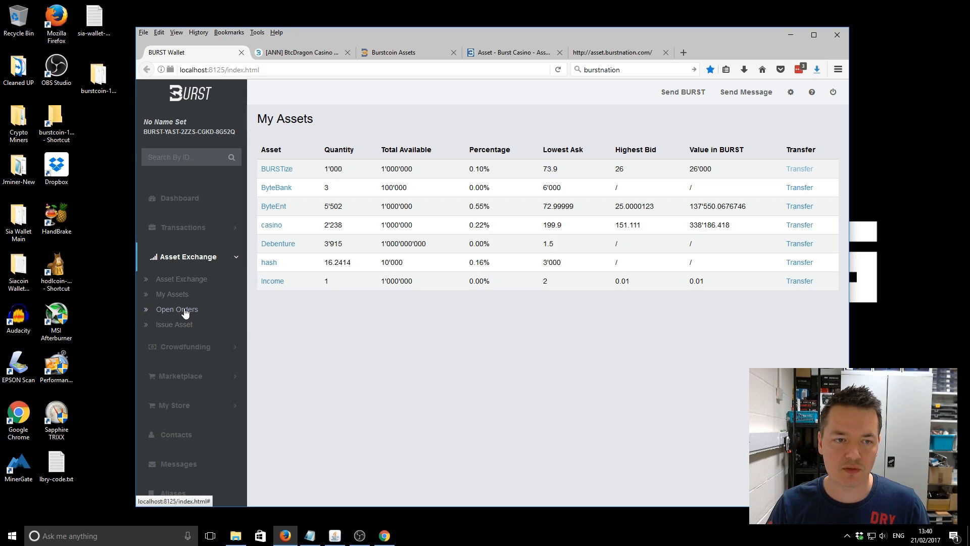
{"action": "left_click", "coordinate": [185, 314]}
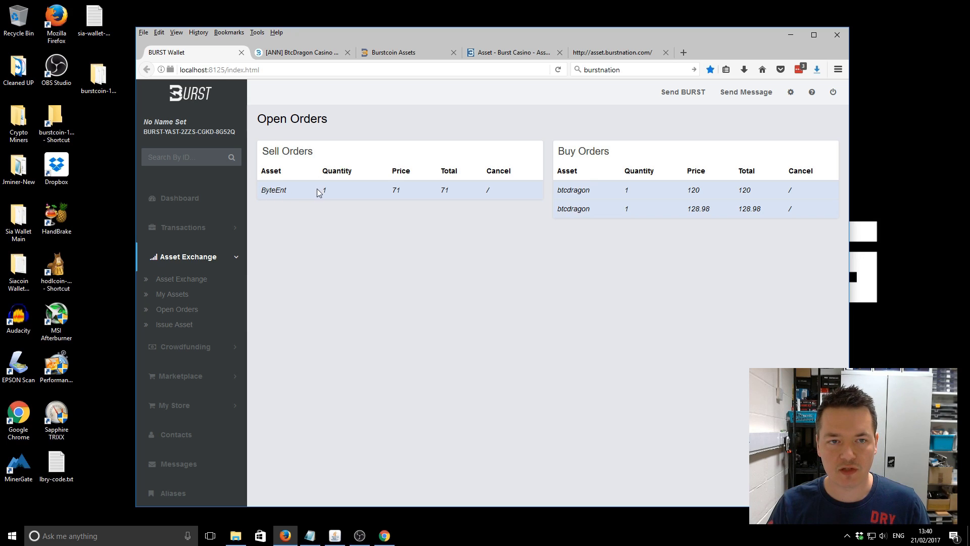
{"action": "double_click", "coordinate": [453, 196]}
{"action": "left_click", "coordinate": [468, 250]}
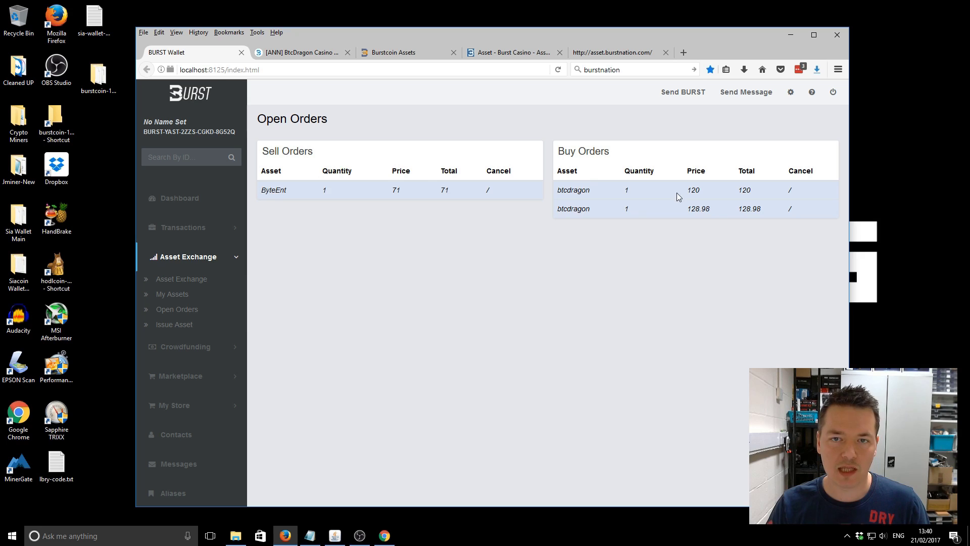
{"action": "double_click", "coordinate": [691, 191]}
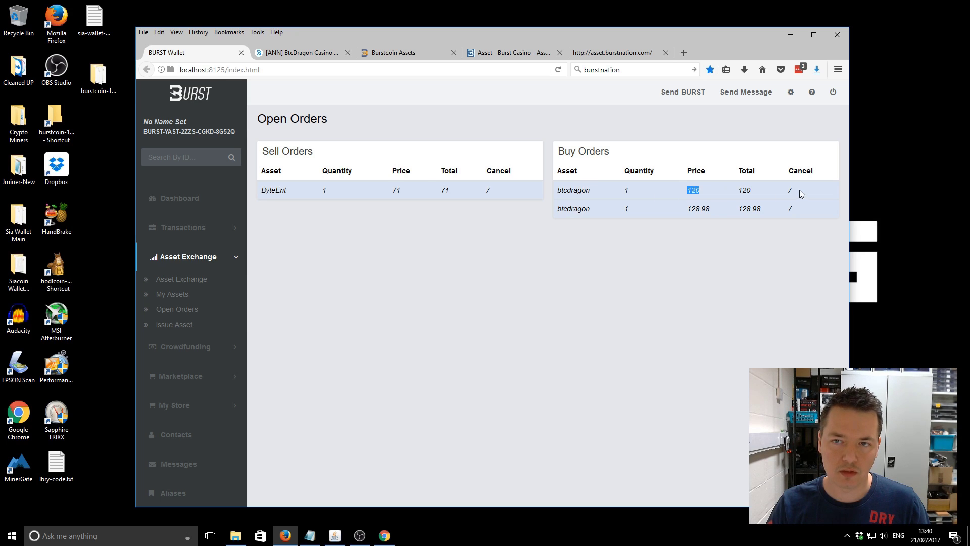
{"action": "double_click", "coordinate": [626, 191]}
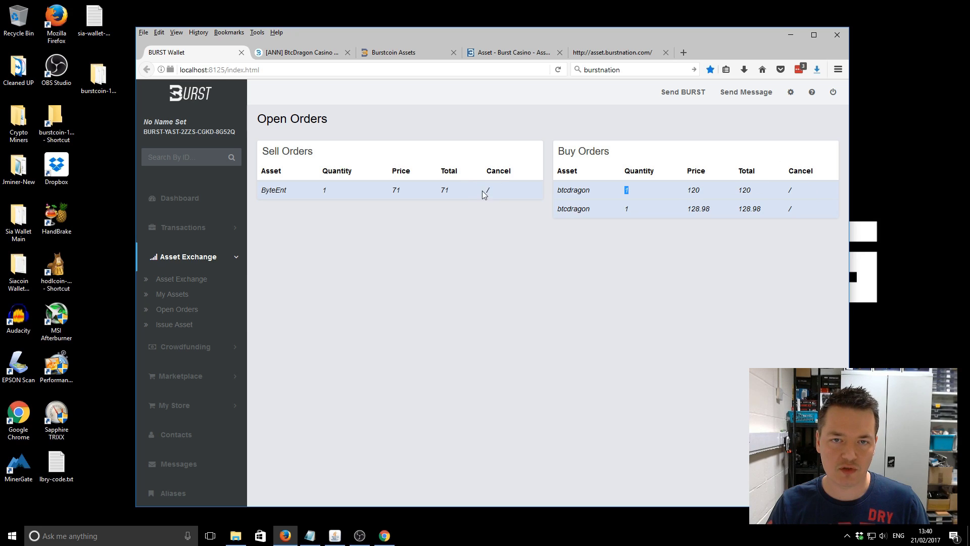
{"action": "left_click_drag", "start_coordinate": [483, 195], "coordinate": [500, 194]}
{"action": "left_click", "coordinate": [503, 192]}
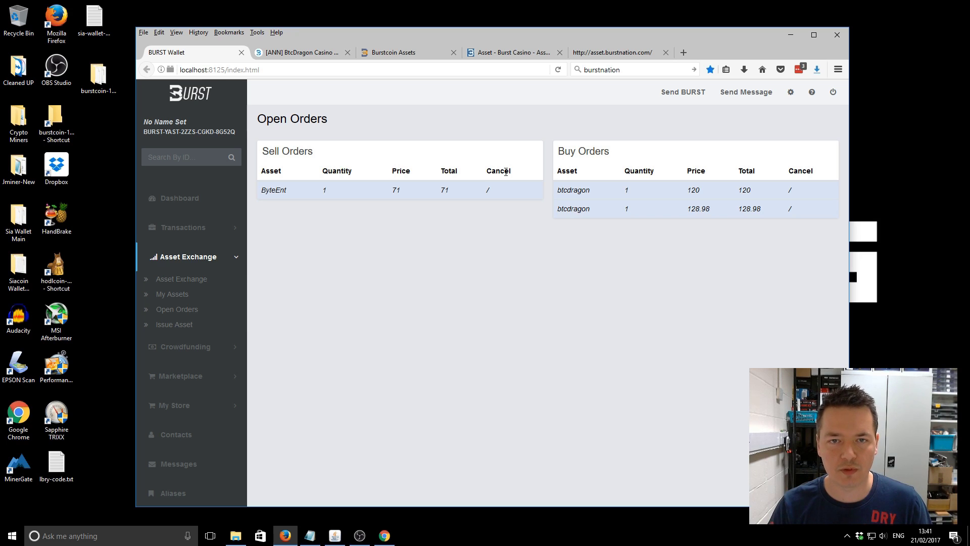
{"action": "left_click_drag", "start_coordinate": [480, 195], "coordinate": [496, 197]}
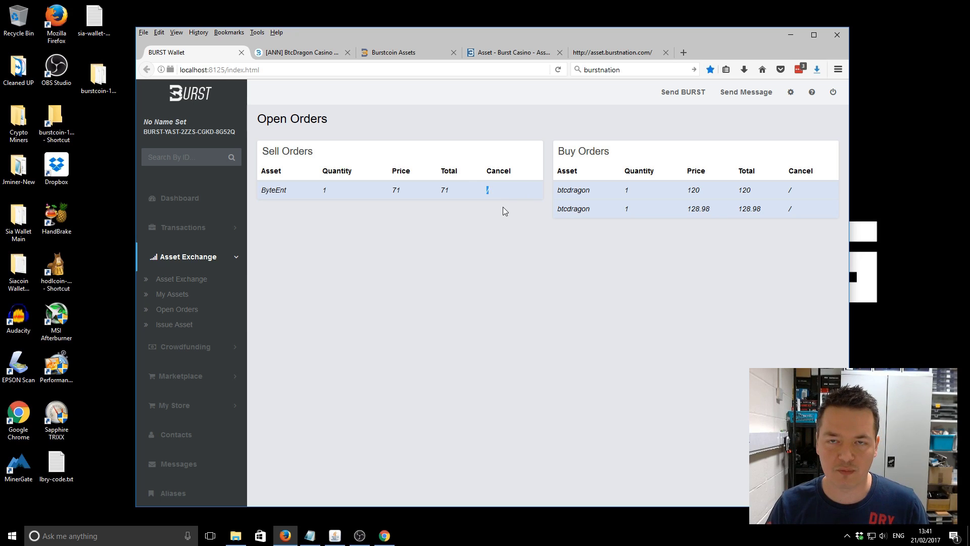
{"action": "left_click", "coordinate": [504, 210]}
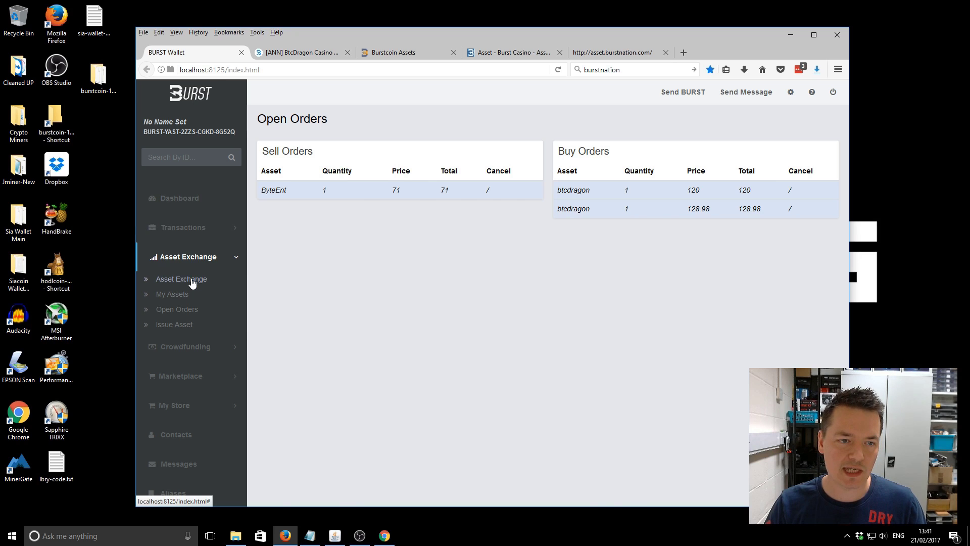
{"action": "left_click", "coordinate": [190, 279]}
Step: Cancel the Issue Asset form without issuing, then return to the Dashboard
{"action": "left_click", "coordinate": [174, 324]}
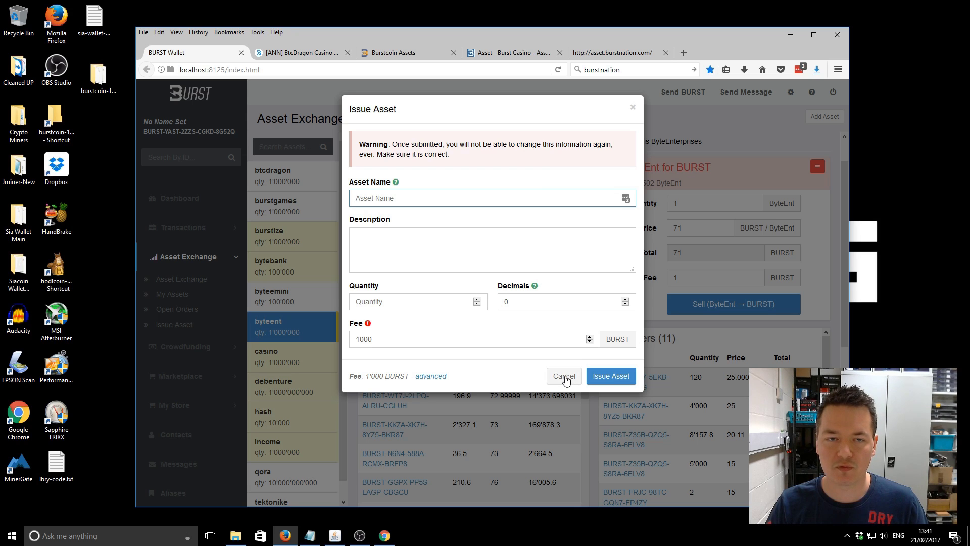
{"action": "left_click", "coordinate": [564, 377]}
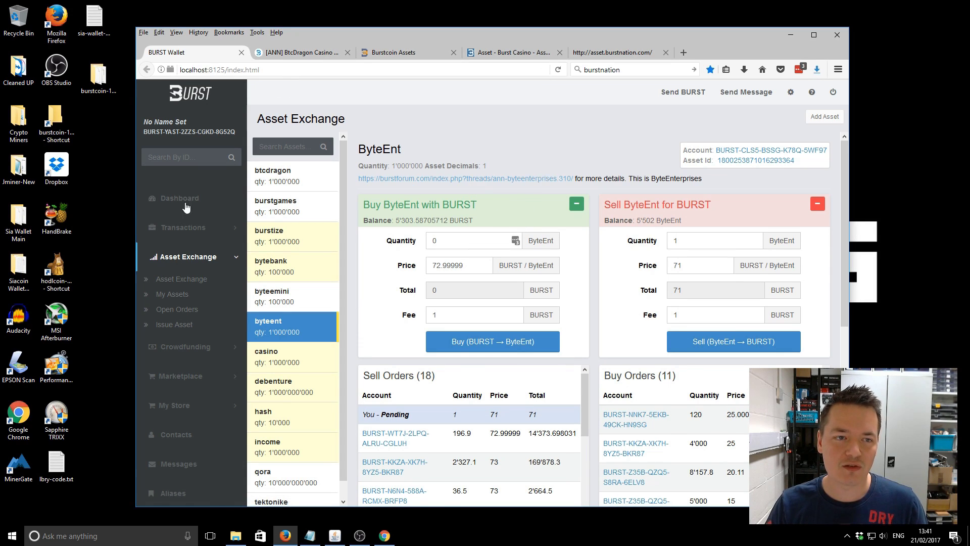
{"action": "left_click", "coordinate": [183, 200]}
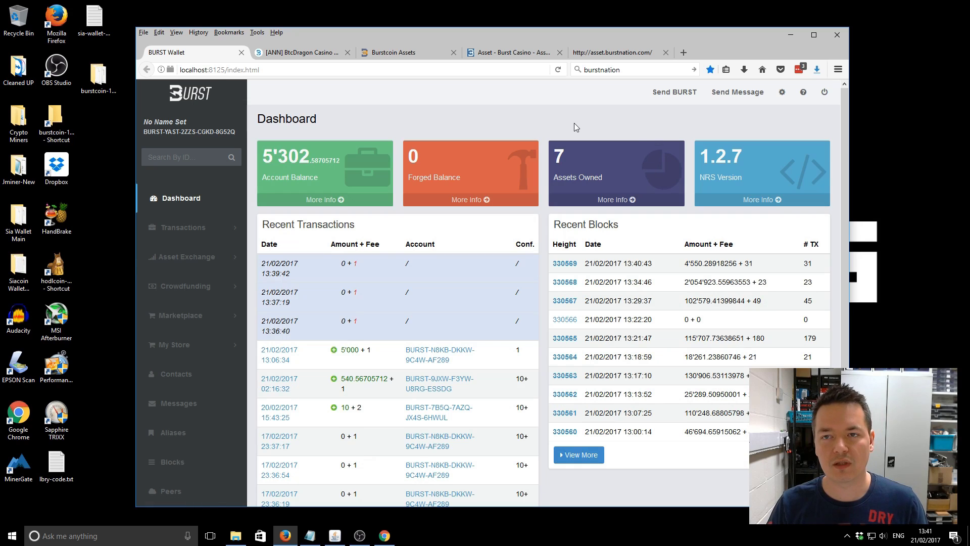